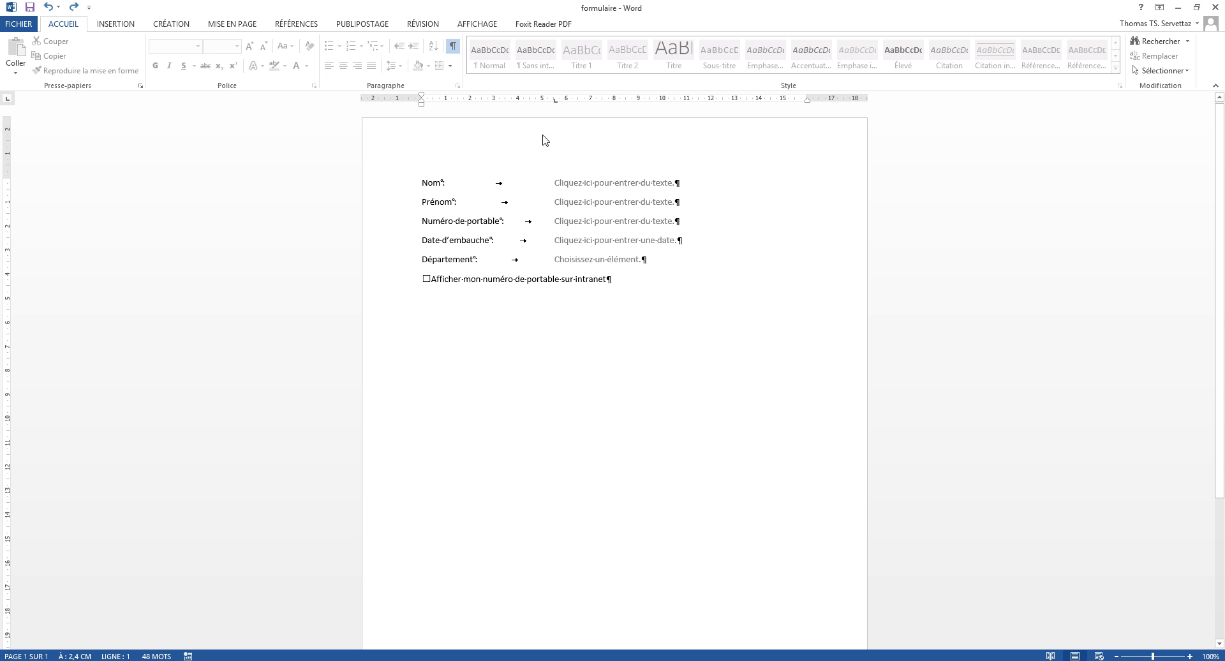
Step: Clear the Nom field's placeholder and select each of the form's fields in turn
{"action": "left_click", "coordinate": [432, 180]}
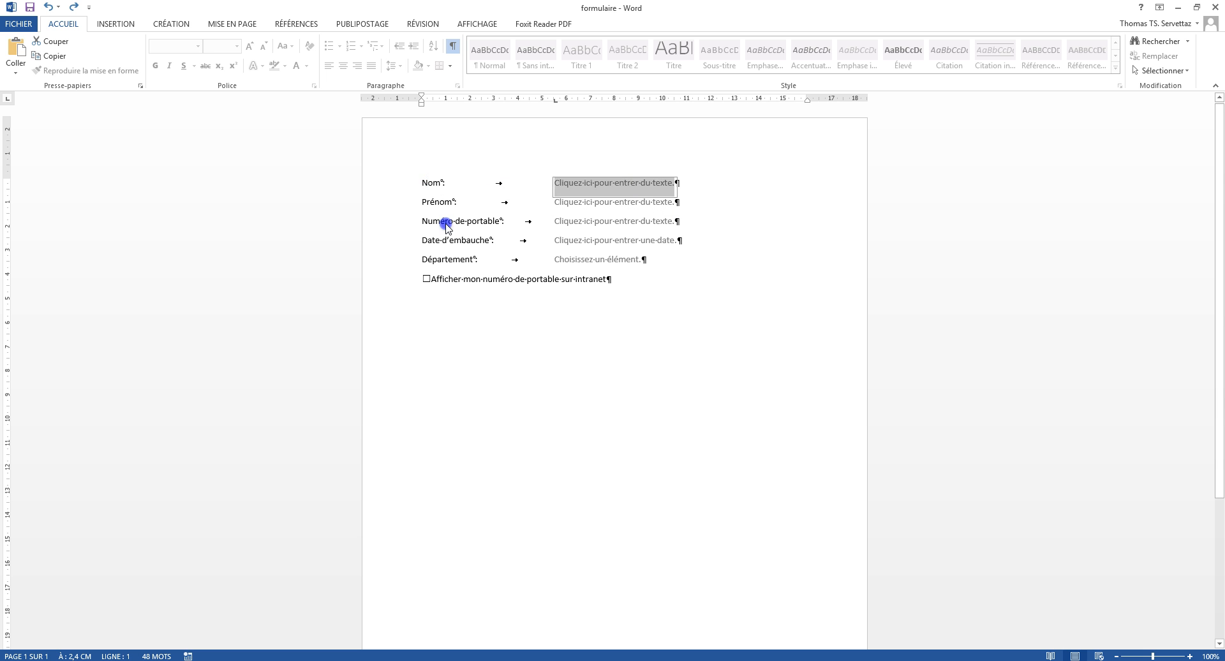
{"action": "left_click", "coordinate": [440, 186]}
{"action": "key", "text": "Delete"}
{"action": "left_click", "coordinate": [439, 187]}
{"action": "left_click", "coordinate": [438, 203]}
{"action": "left_click", "coordinate": [480, 242]}
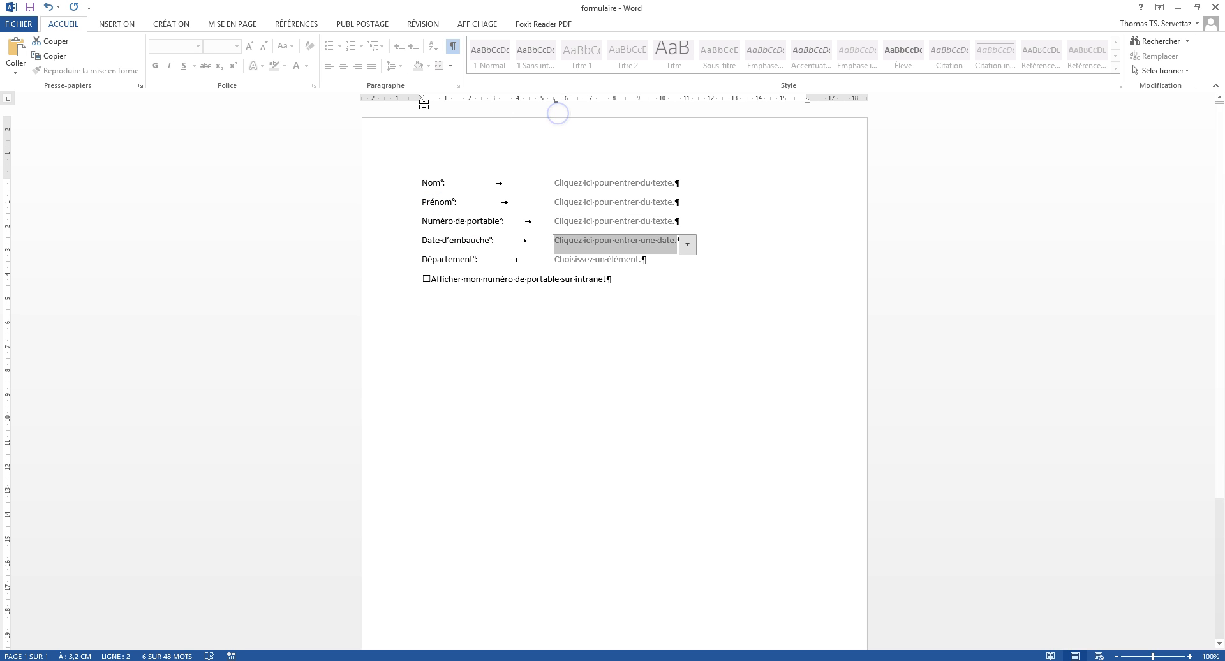
{"action": "left_click", "coordinate": [626, 184]}
{"action": "left_click", "coordinate": [626, 222]}
{"action": "left_click", "coordinate": [631, 241]}
{"action": "left_click", "coordinate": [634, 263]}
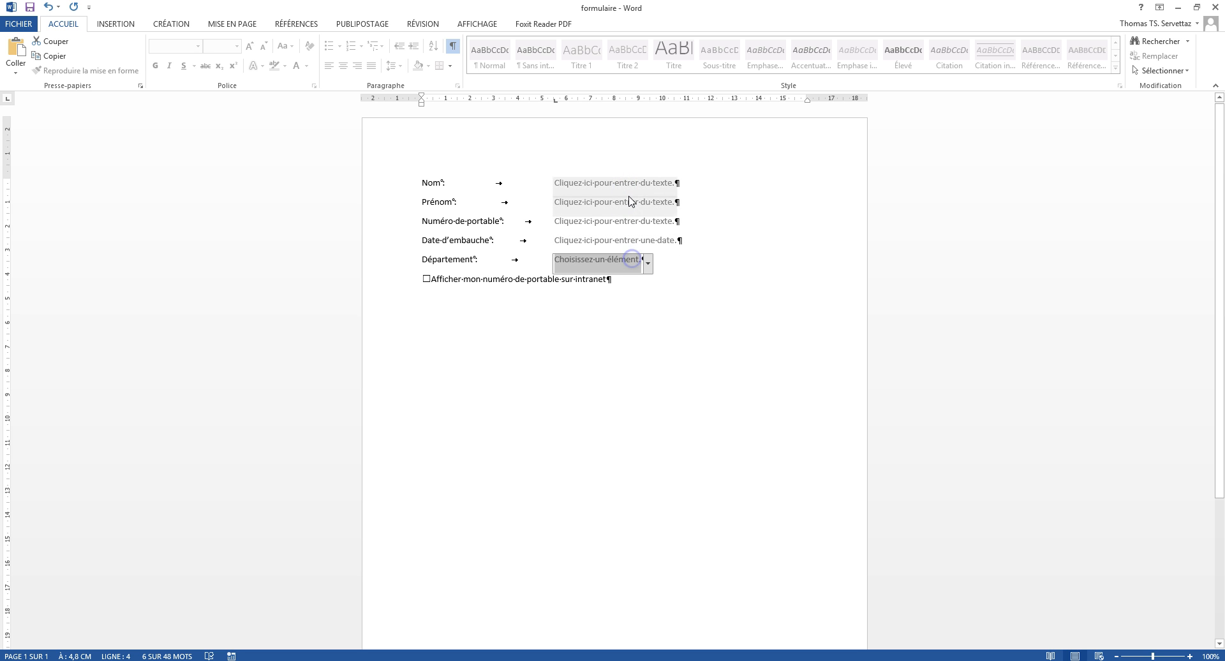
Step: Enter the employee's surname, first name and mobile number in the first three fields
{"action": "left_click", "coordinate": [646, 183]}
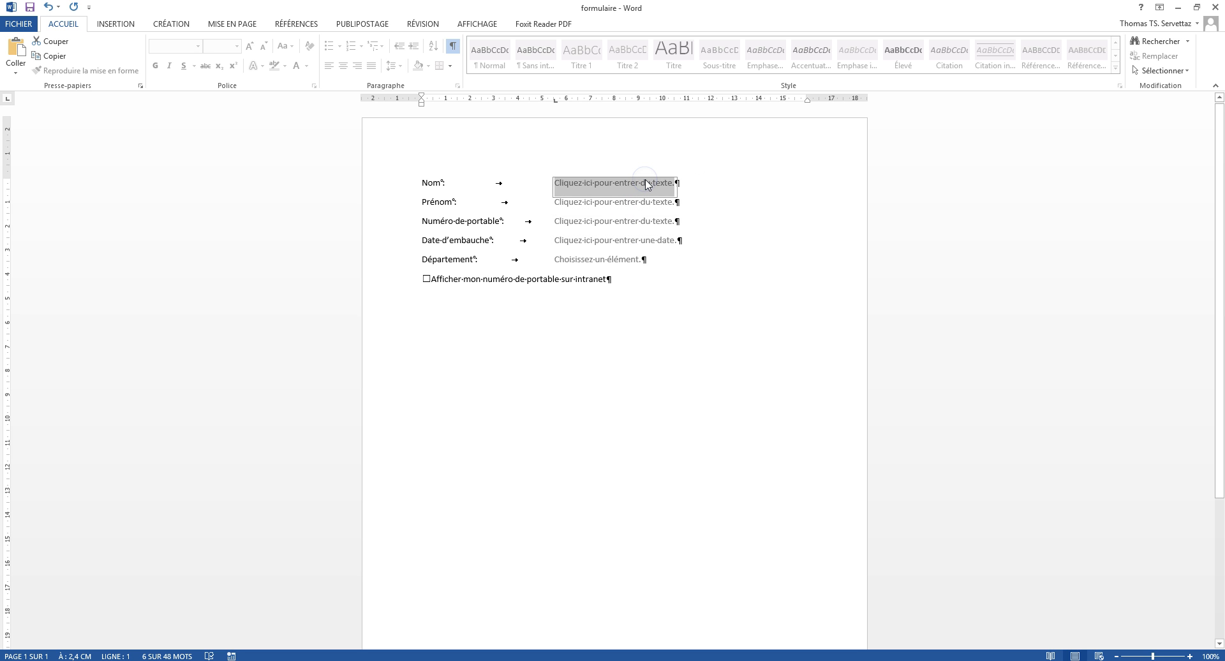
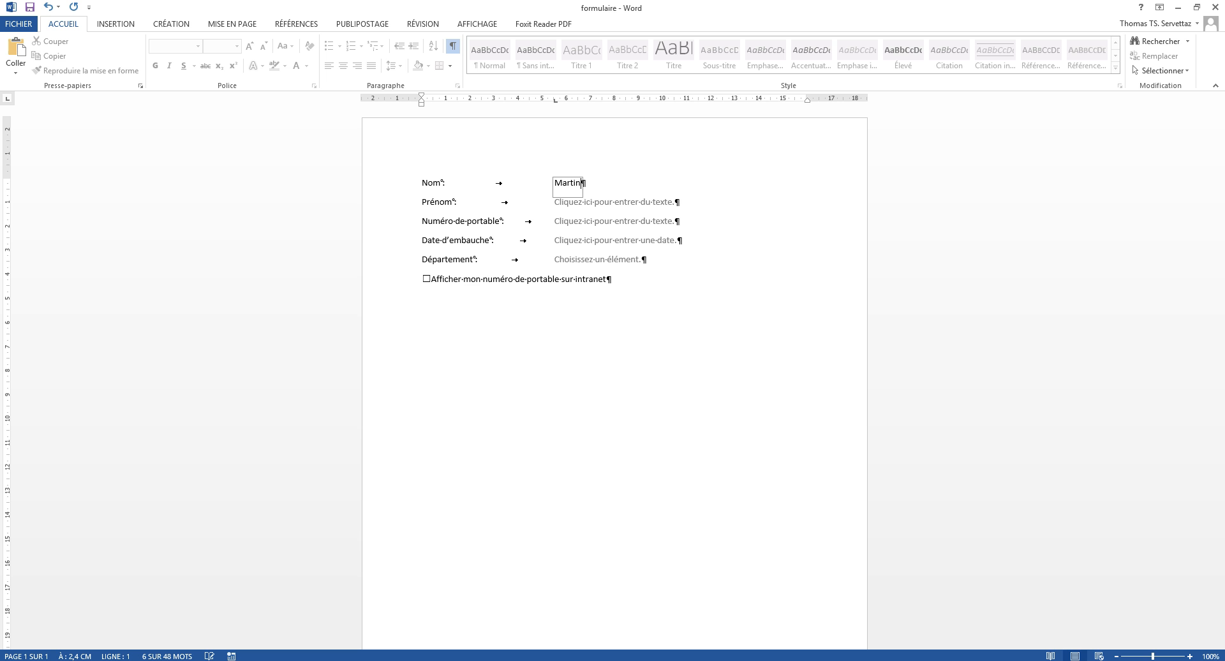
{"action": "left_click", "coordinate": [607, 206]}
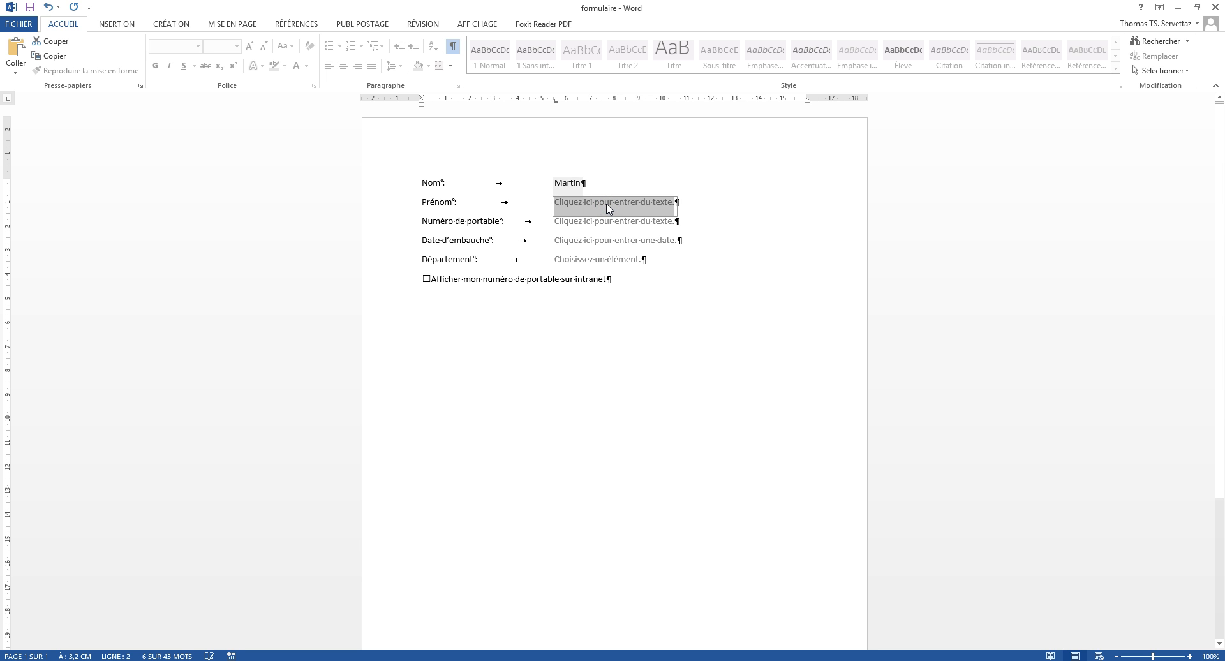
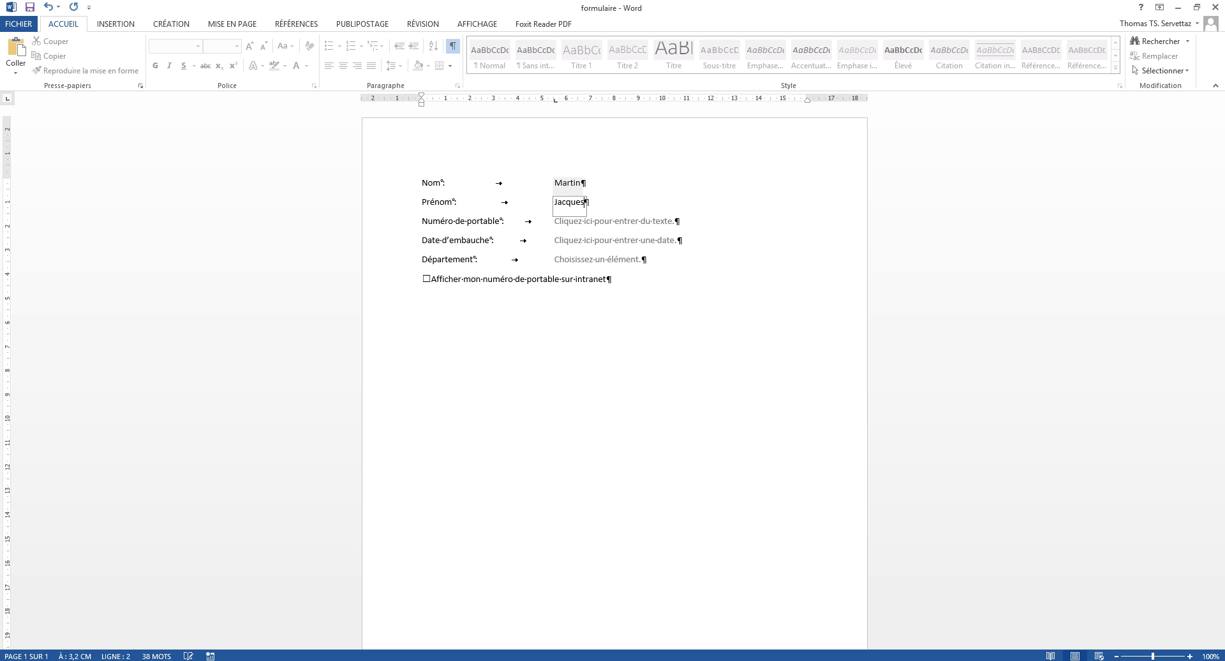
{"action": "key", "text": "Tab"}
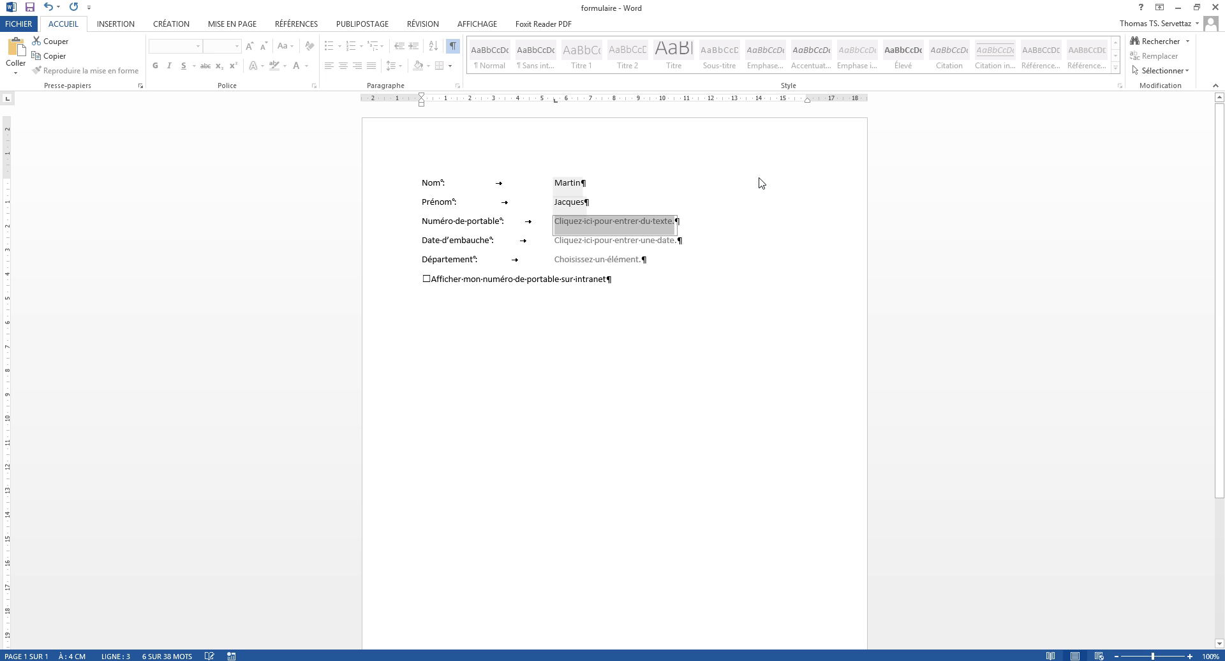
{"action": "type", "text": "079555555555"}
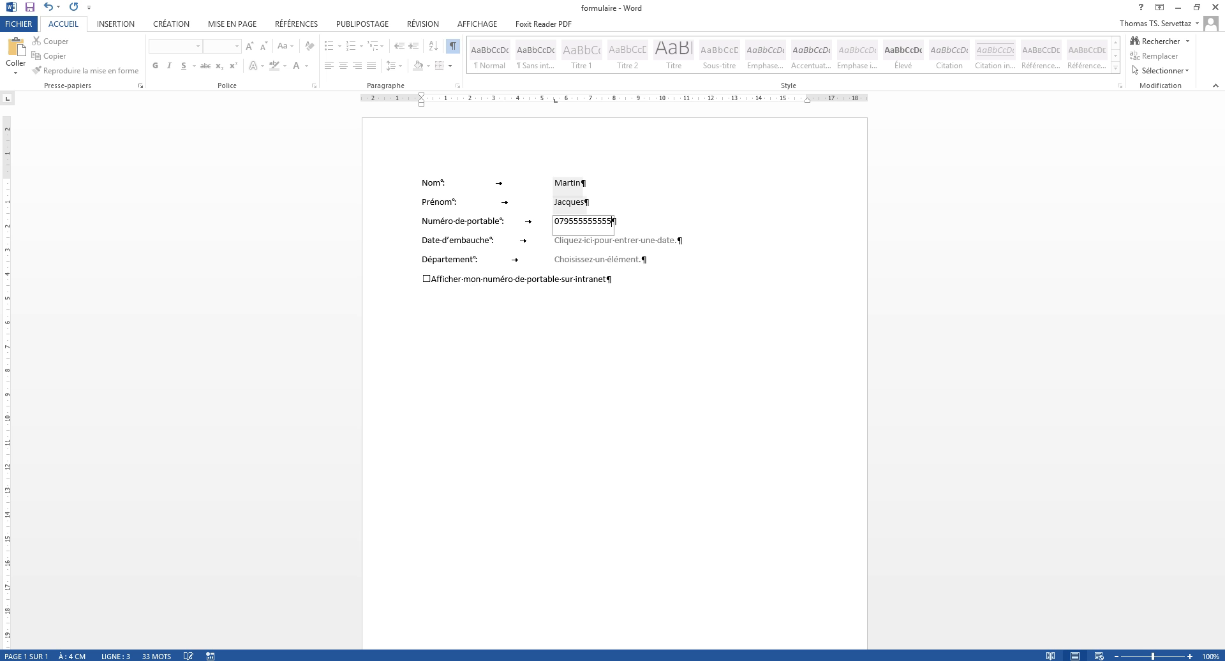
Step: Try out the hiring date by typing 01.01.2014, then picking 8 January from the calendar
{"action": "left_click", "coordinate": [629, 249]}
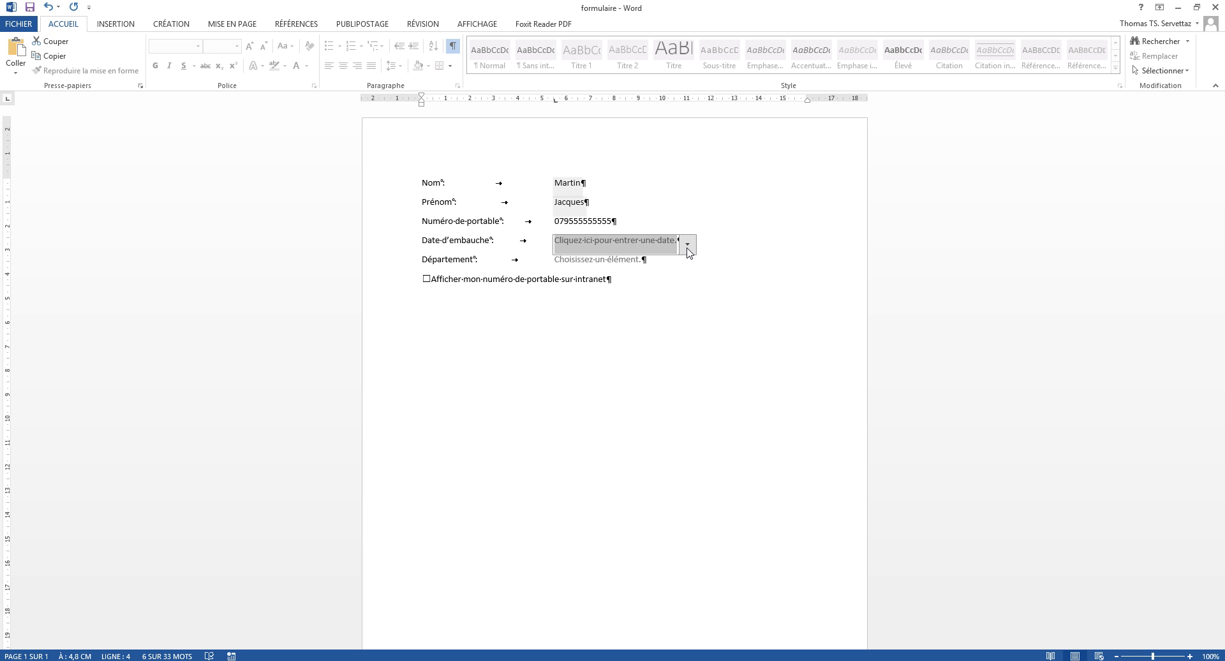
{"action": "type", "text": "01.01.2014"}
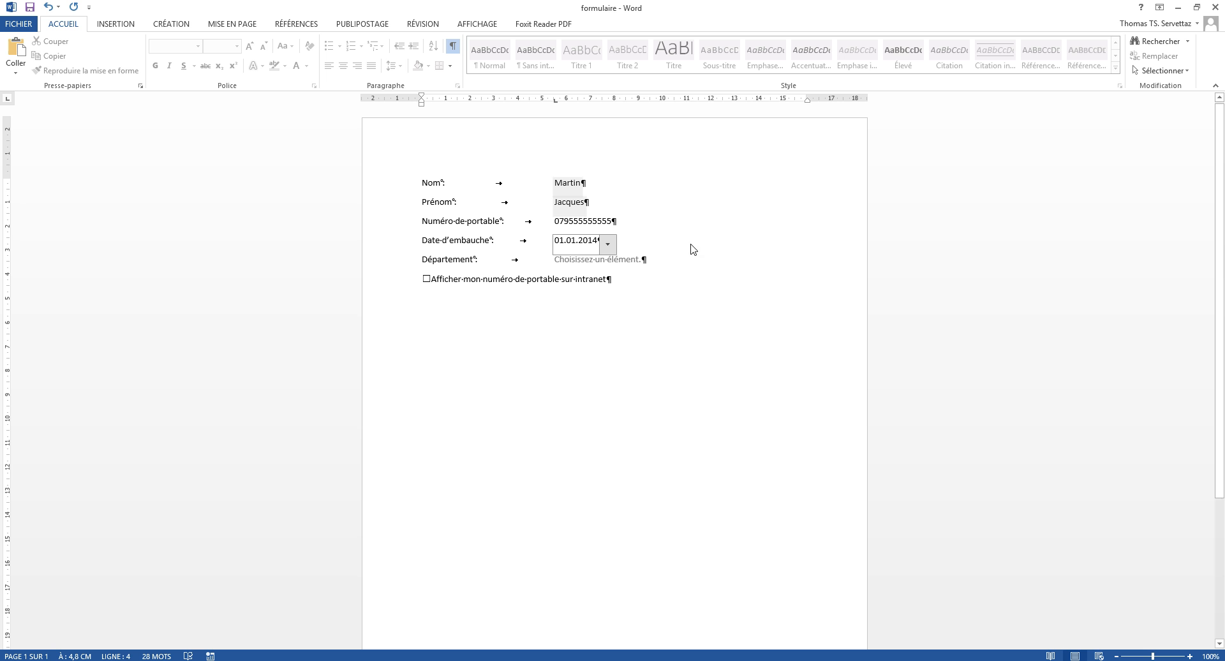
{"action": "left_click", "coordinate": [607, 245]}
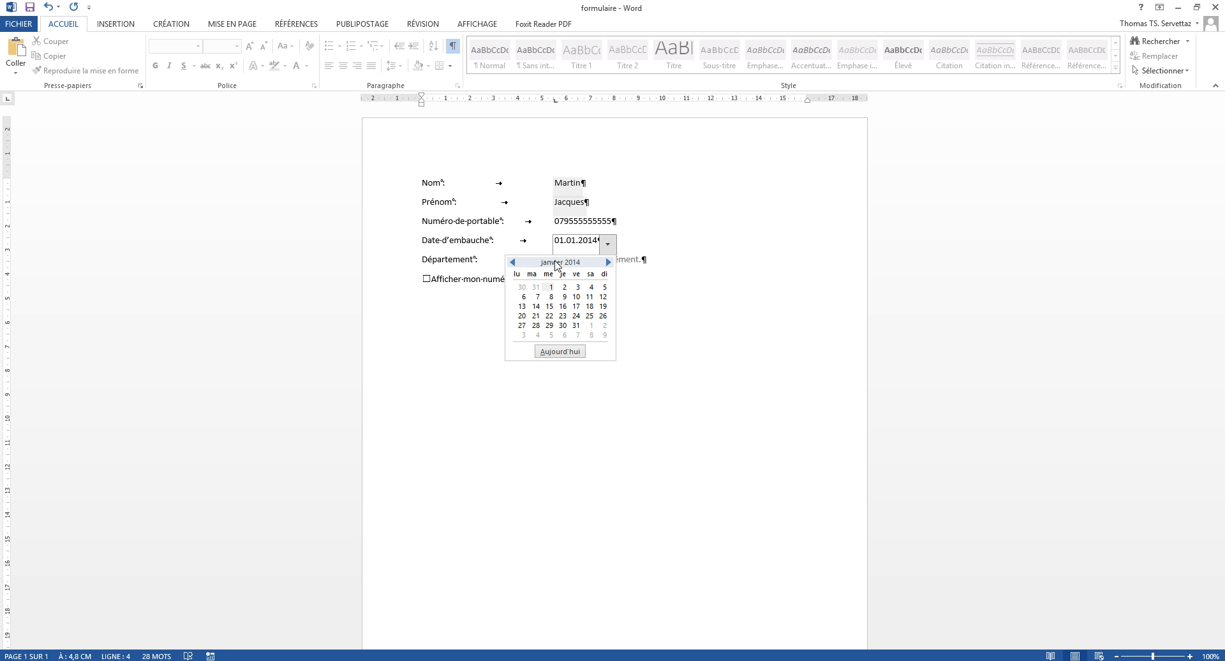
{"action": "left_click", "coordinate": [608, 262]}
{"action": "left_click", "coordinate": [512, 262]}
{"action": "left_click", "coordinate": [551, 296]}
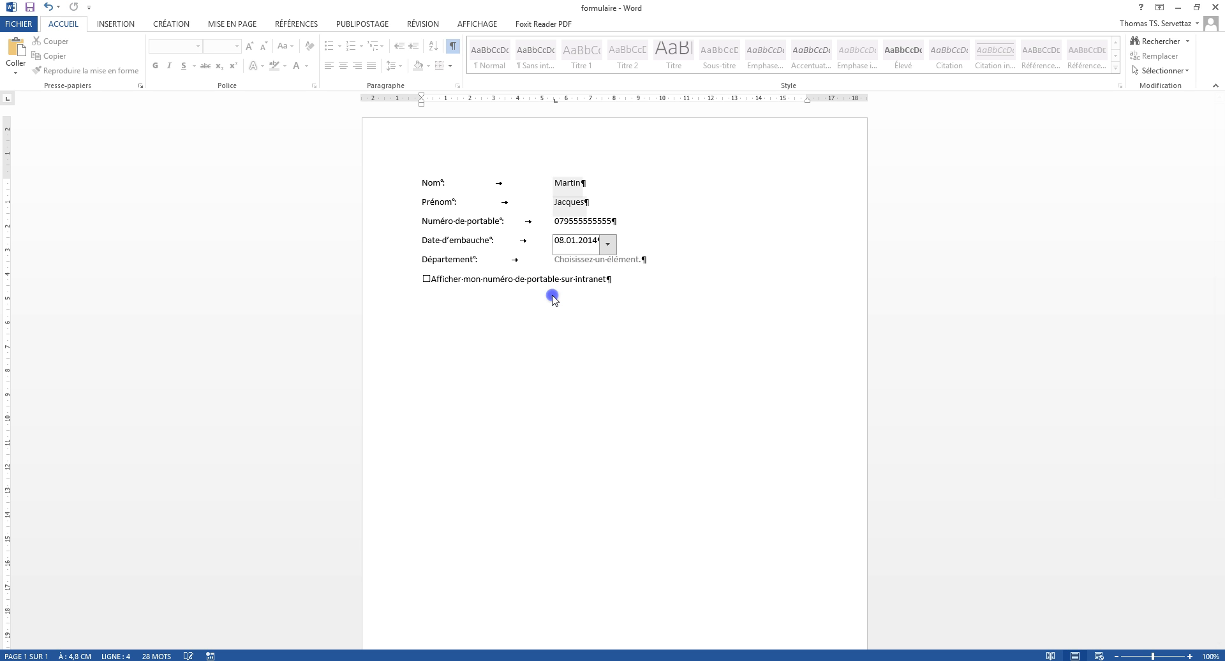
Step: Pick 3 février 2014 from the date picker so the field reads 03.02.2014
{"action": "left_click", "coordinate": [607, 244]}
{"action": "left_click", "coordinate": [608, 262]}
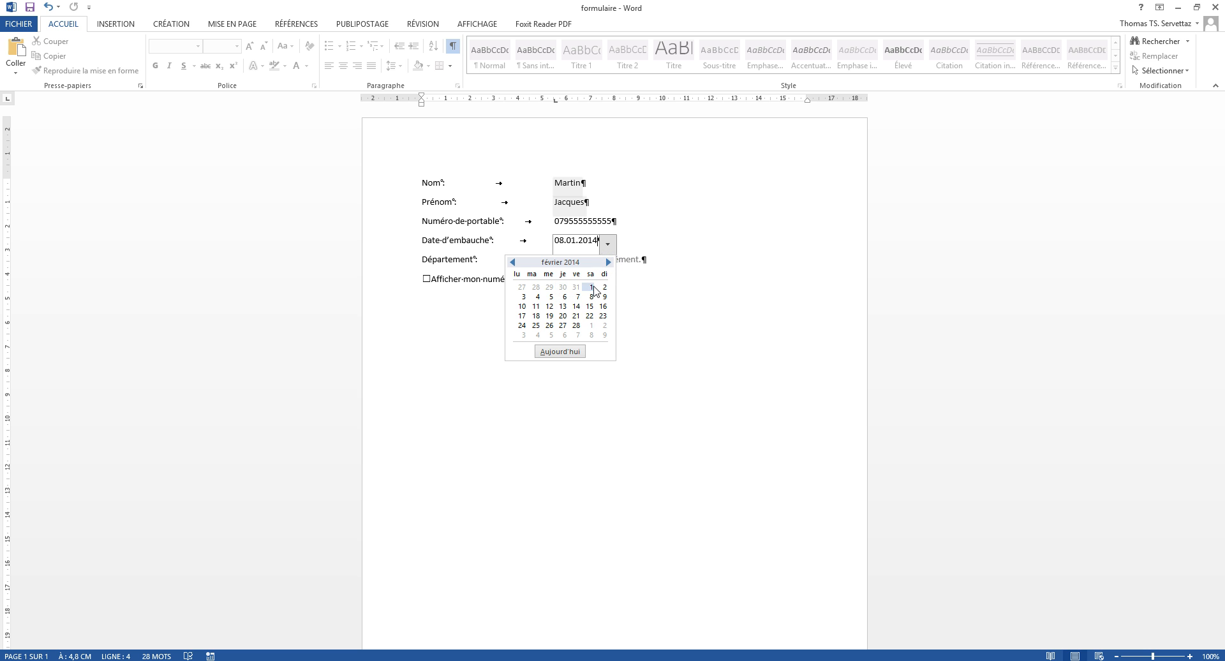
{"action": "left_click", "coordinate": [524, 297]}
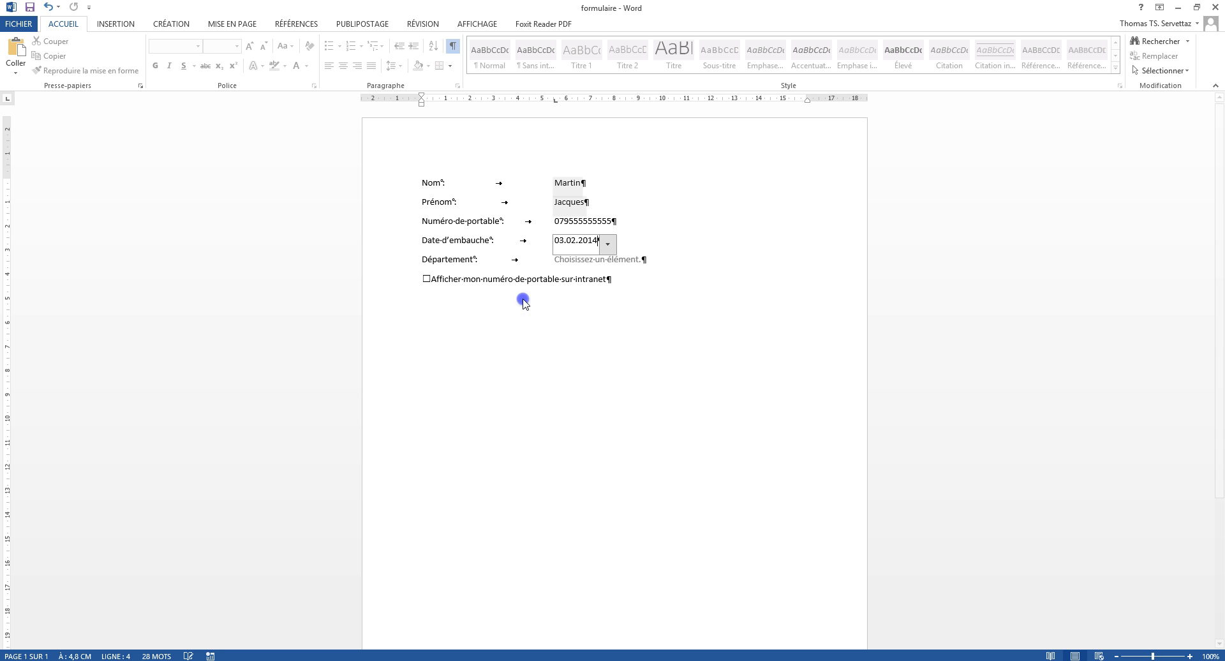
{"action": "left_click", "coordinate": [647, 313]}
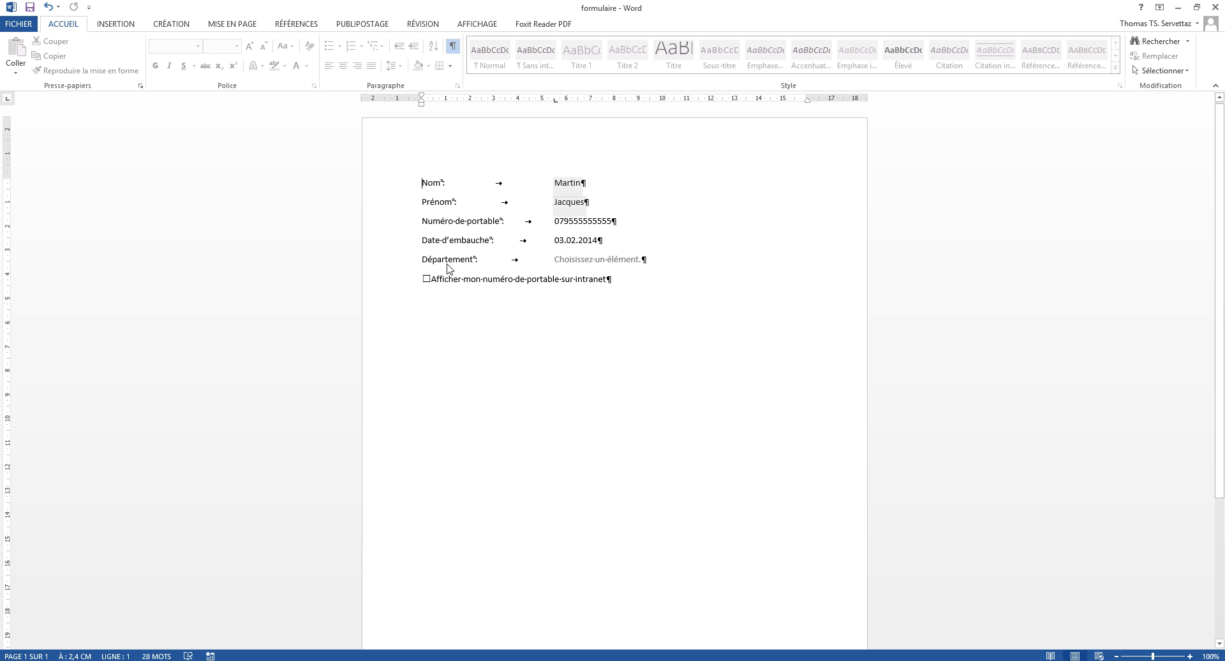
Step: Choose Achats from the Département list and tick the show-mobile-number-on-intranet checkbox
{"action": "left_click", "coordinate": [614, 266]}
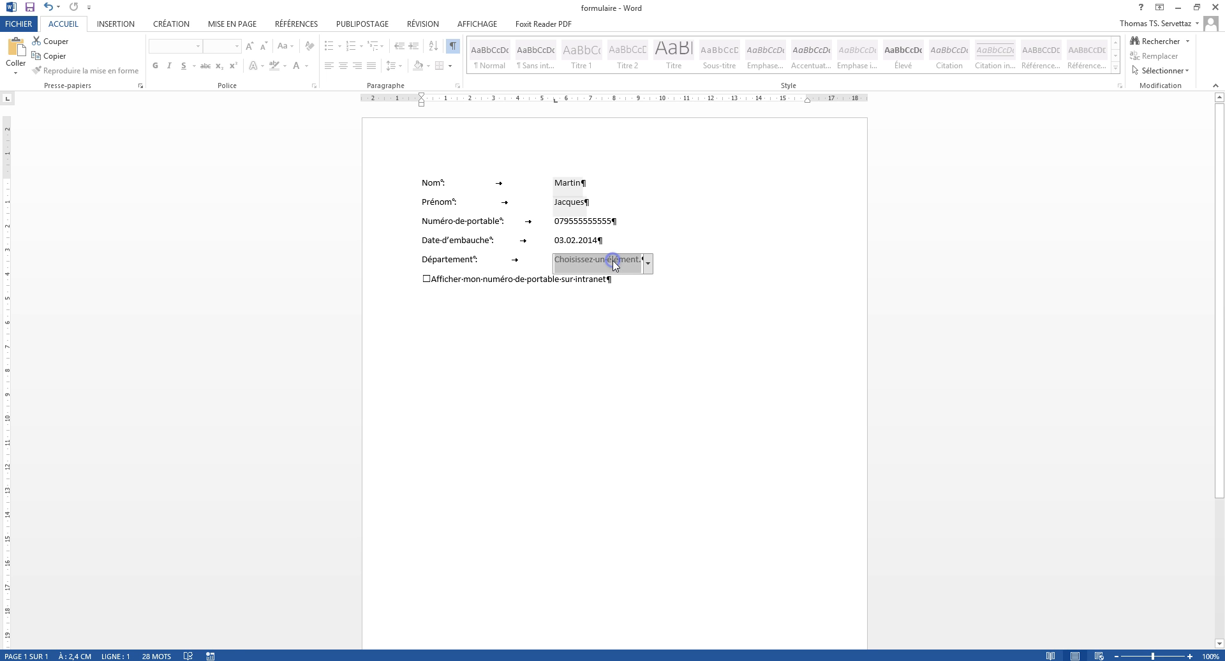
{"action": "left_click", "coordinate": [650, 265]}
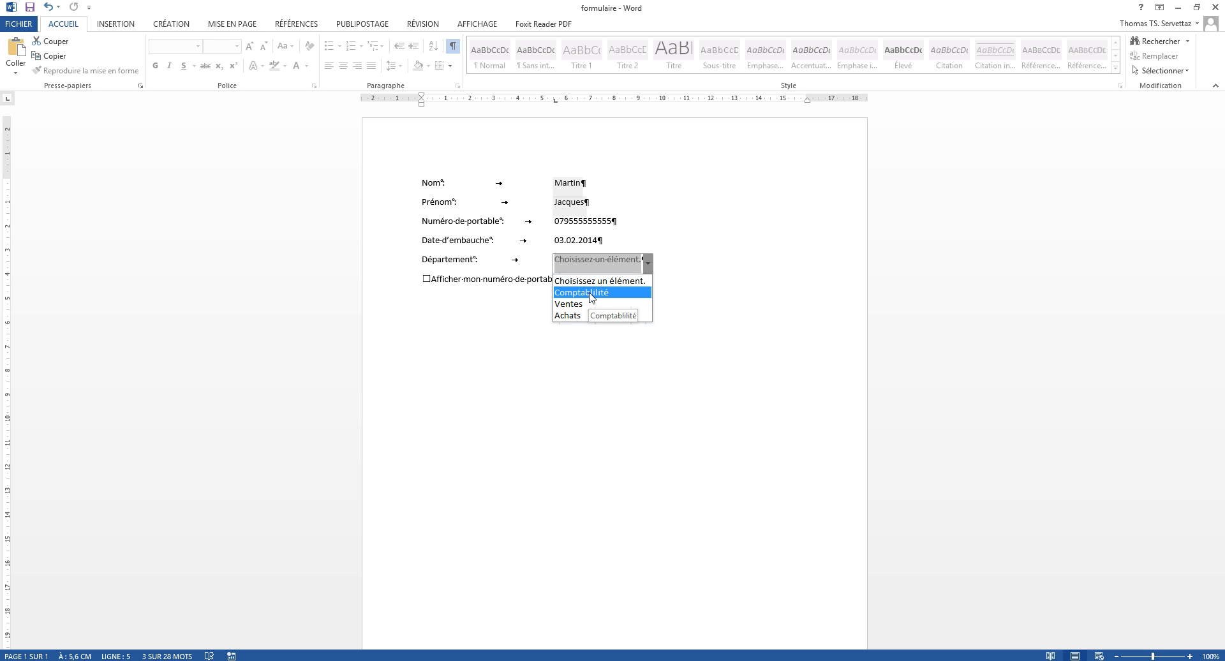
{"action": "left_click", "coordinate": [584, 314]}
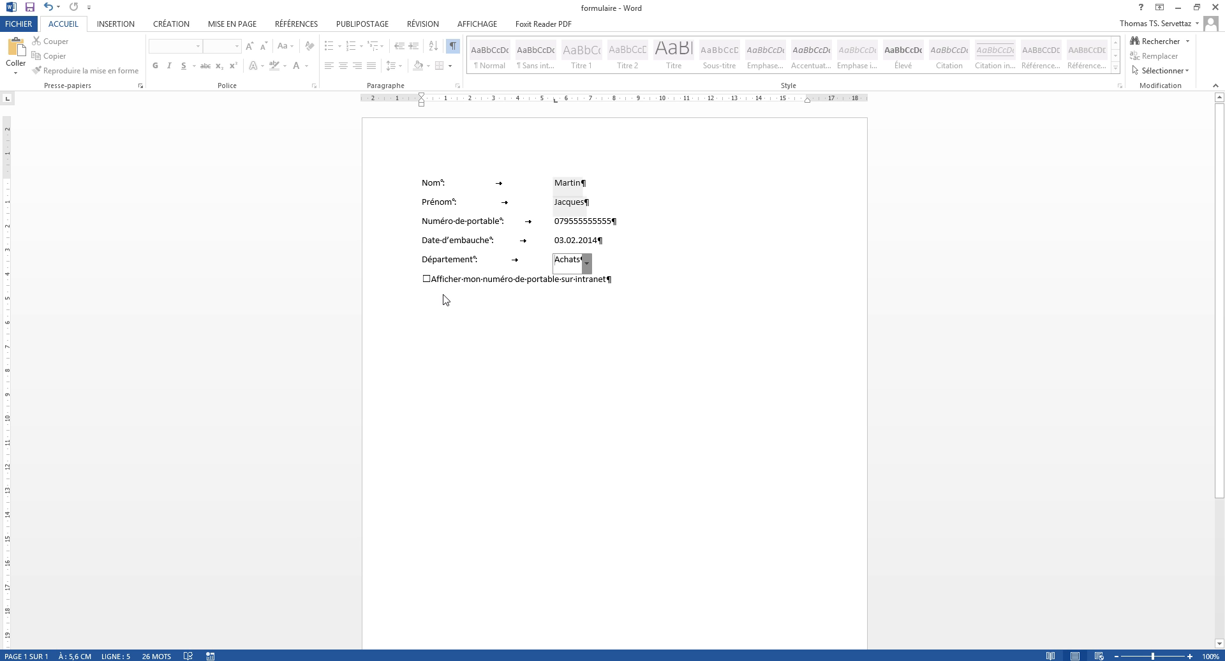
{"action": "left_click", "coordinate": [427, 279]}
Step: Save the filled-in form, then create a new blank document
{"action": "left_click", "coordinate": [19, 24]}
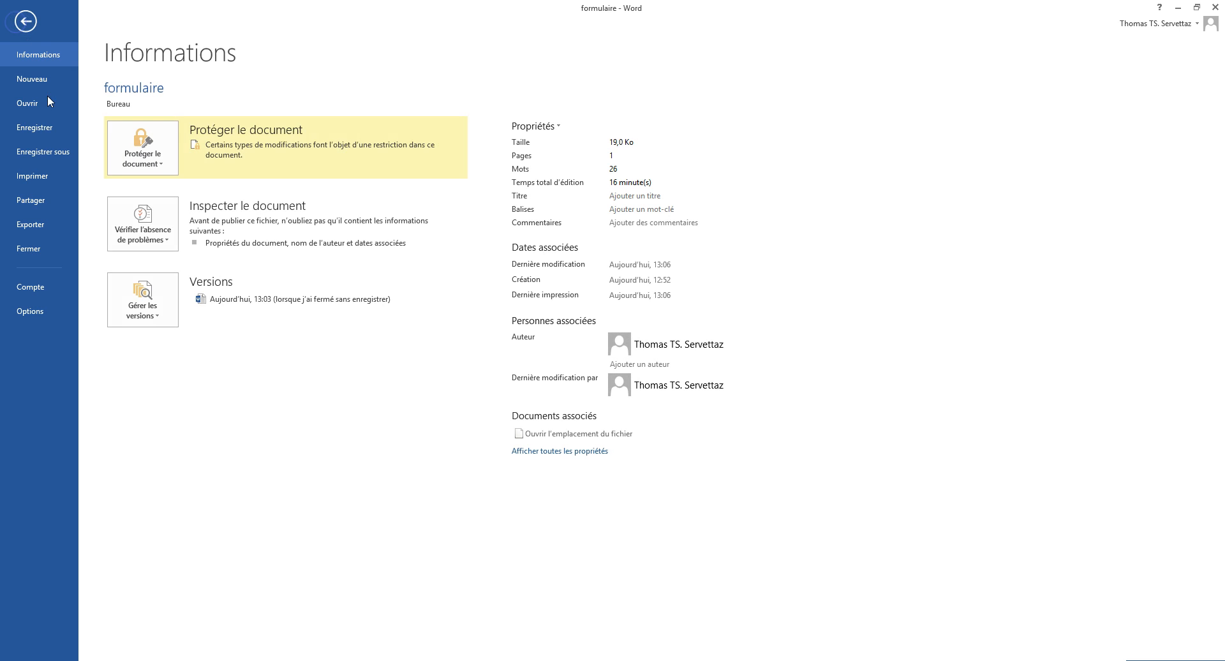
{"action": "left_click", "coordinate": [50, 127]}
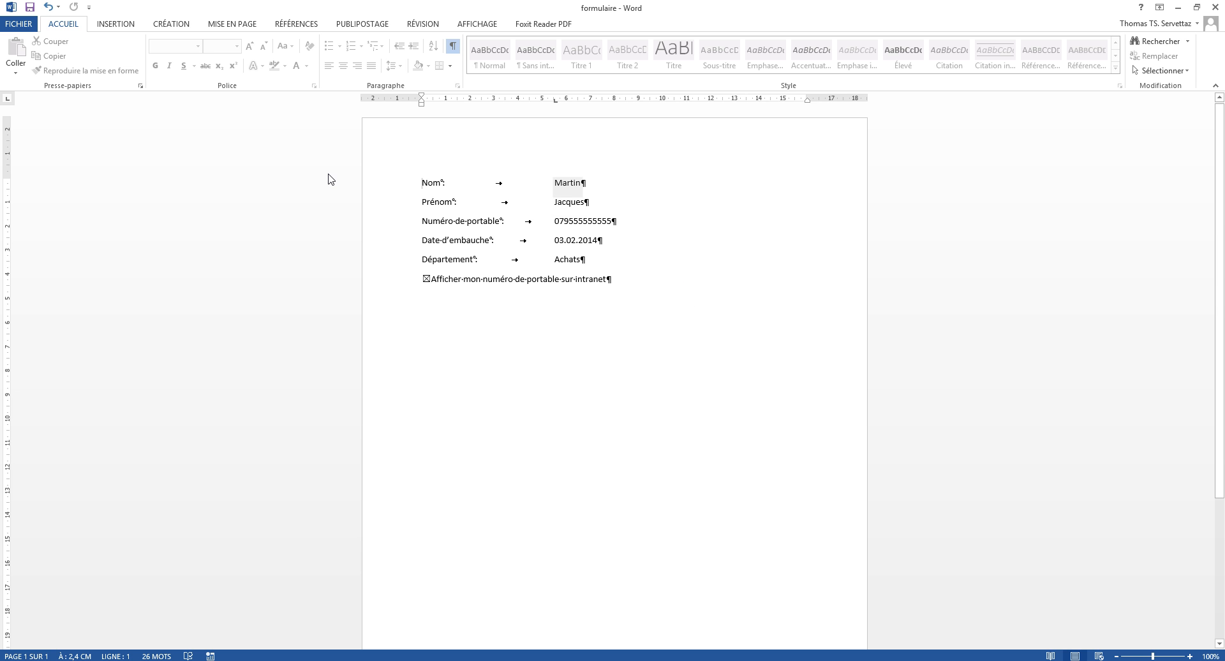
{"action": "left_click", "coordinate": [18, 24]}
{"action": "left_click", "coordinate": [33, 80]}
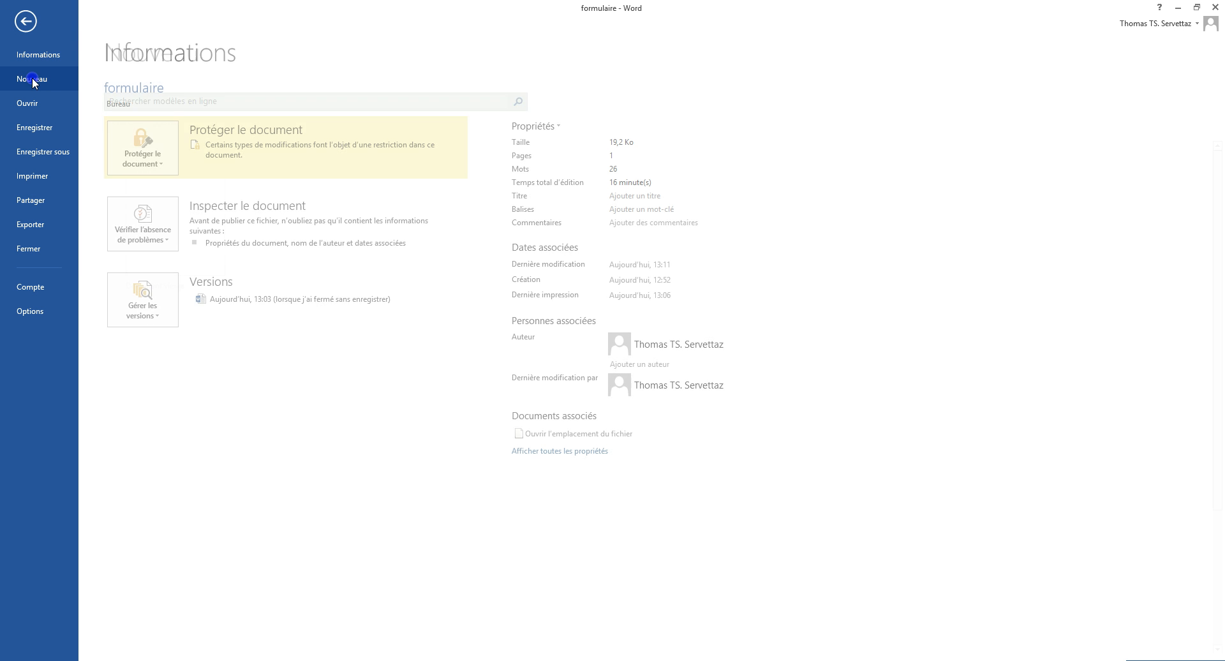
{"action": "left_click", "coordinate": [166, 240]}
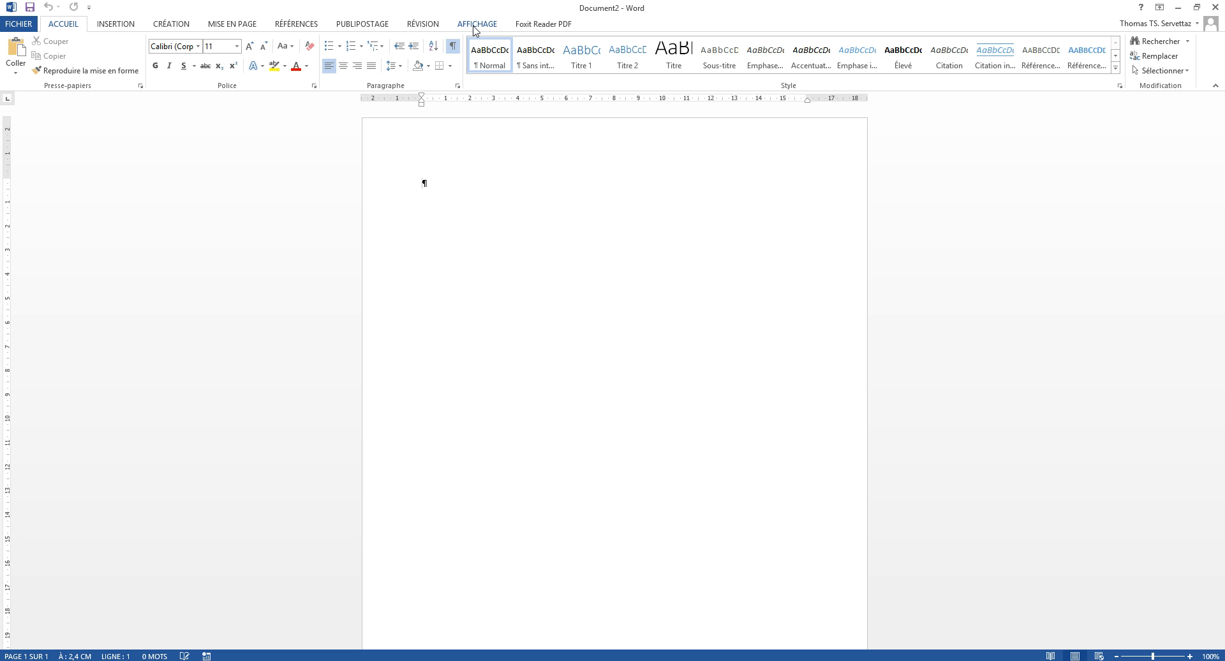
{"action": "right_click", "coordinate": [466, 26]}
{"action": "right_click", "coordinate": [432, 26]}
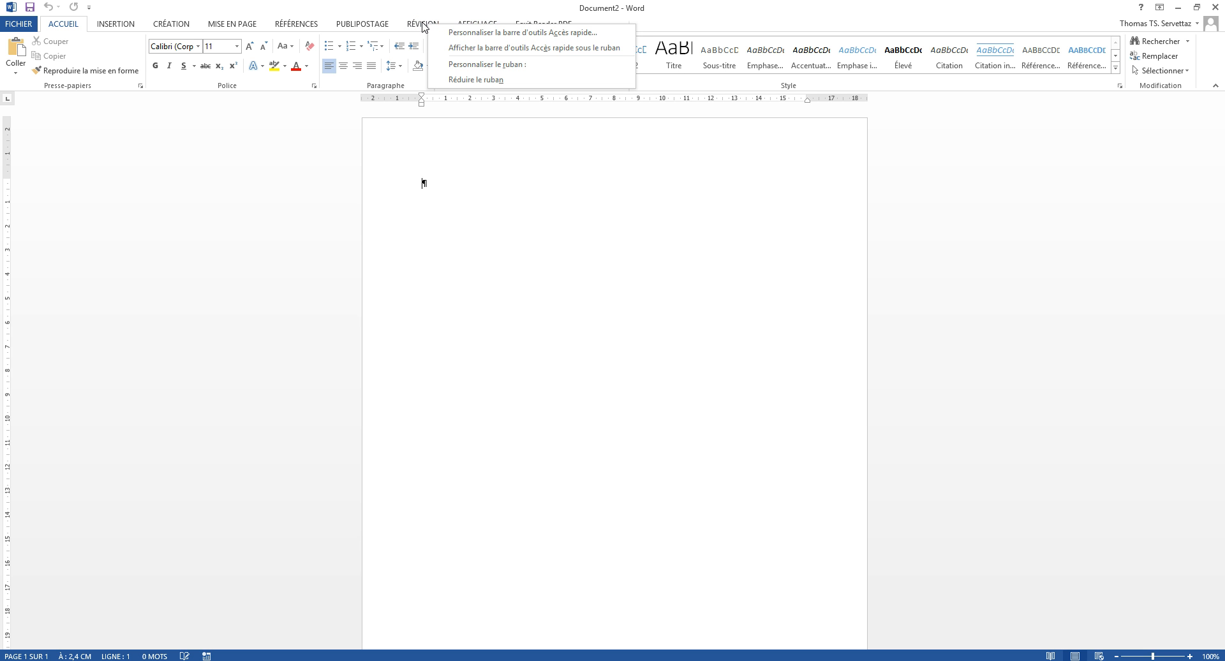
{"action": "left_click", "coordinate": [470, 65]}
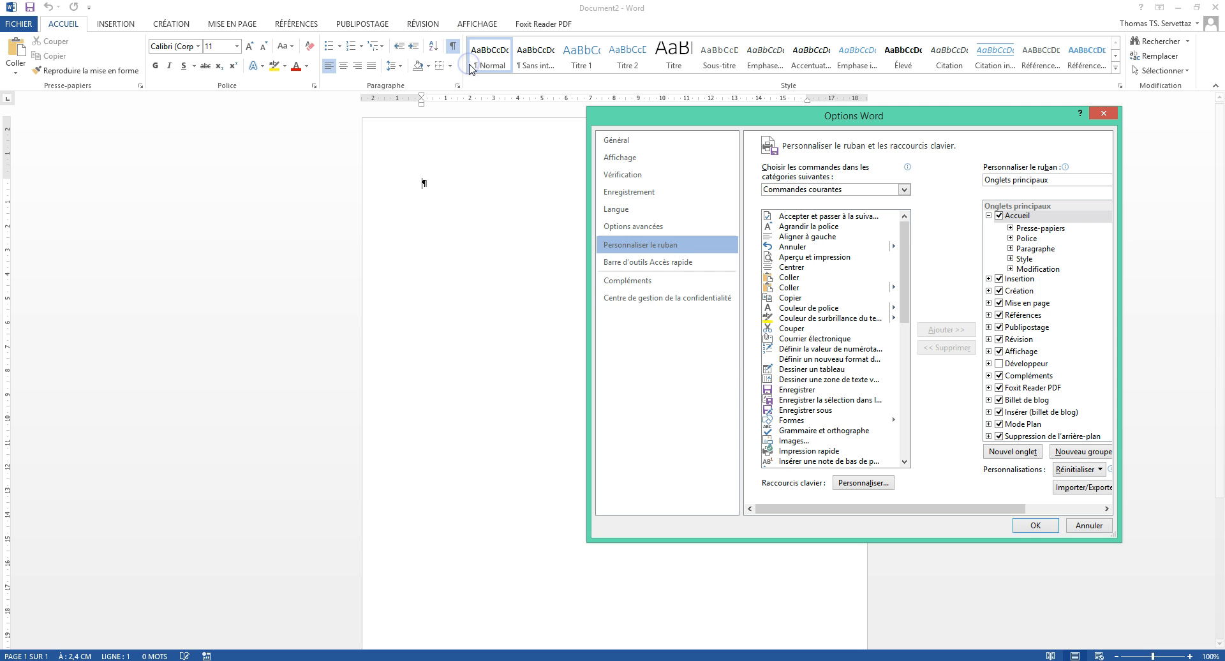
{"action": "left_click", "coordinate": [999, 364]}
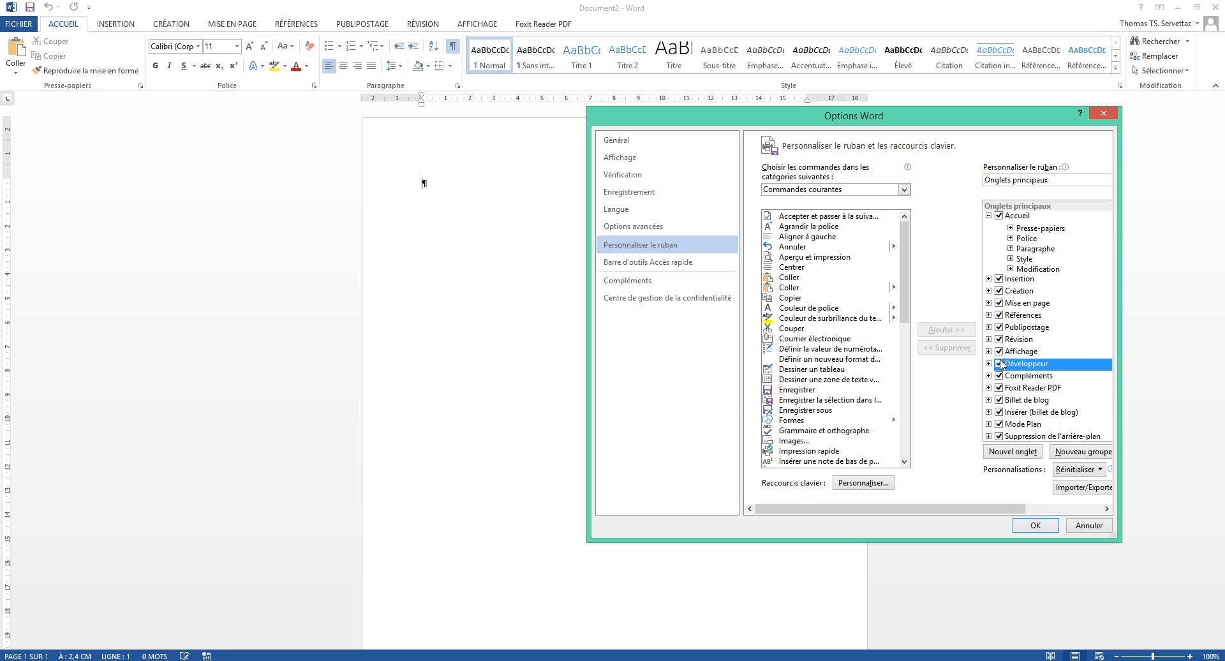
{"action": "left_click", "coordinate": [1035, 525]}
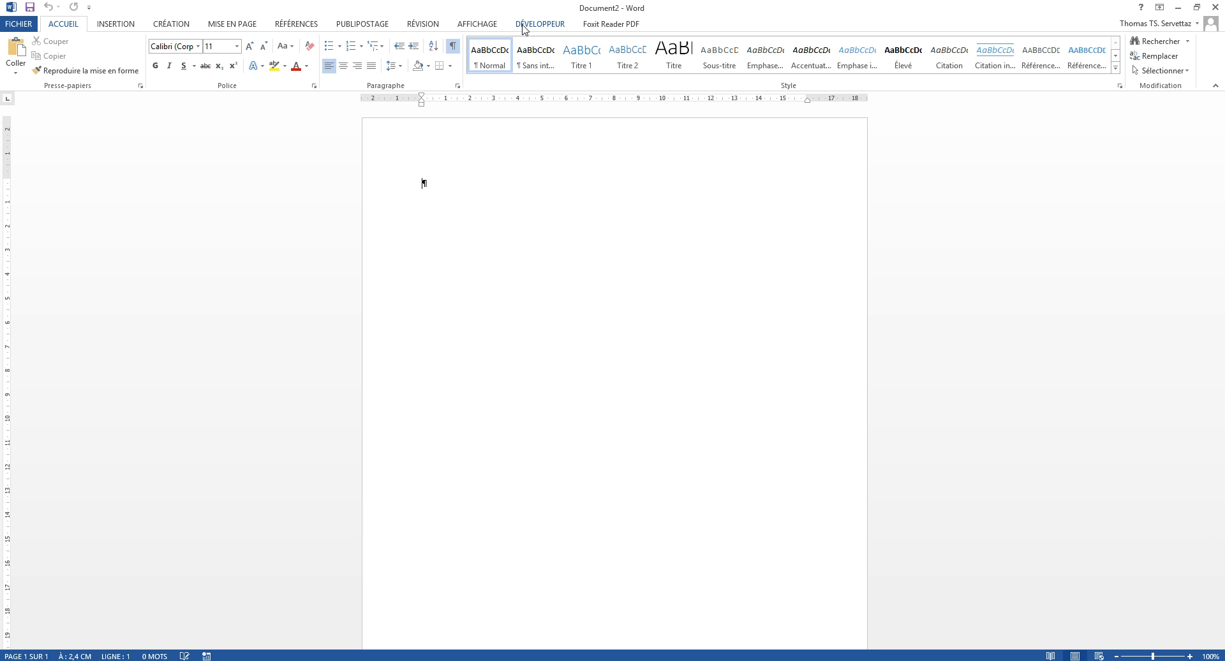
{"action": "left_click", "coordinate": [18, 25]}
{"action": "left_click", "coordinate": [38, 311]}
{"action": "left_click", "coordinate": [649, 248]}
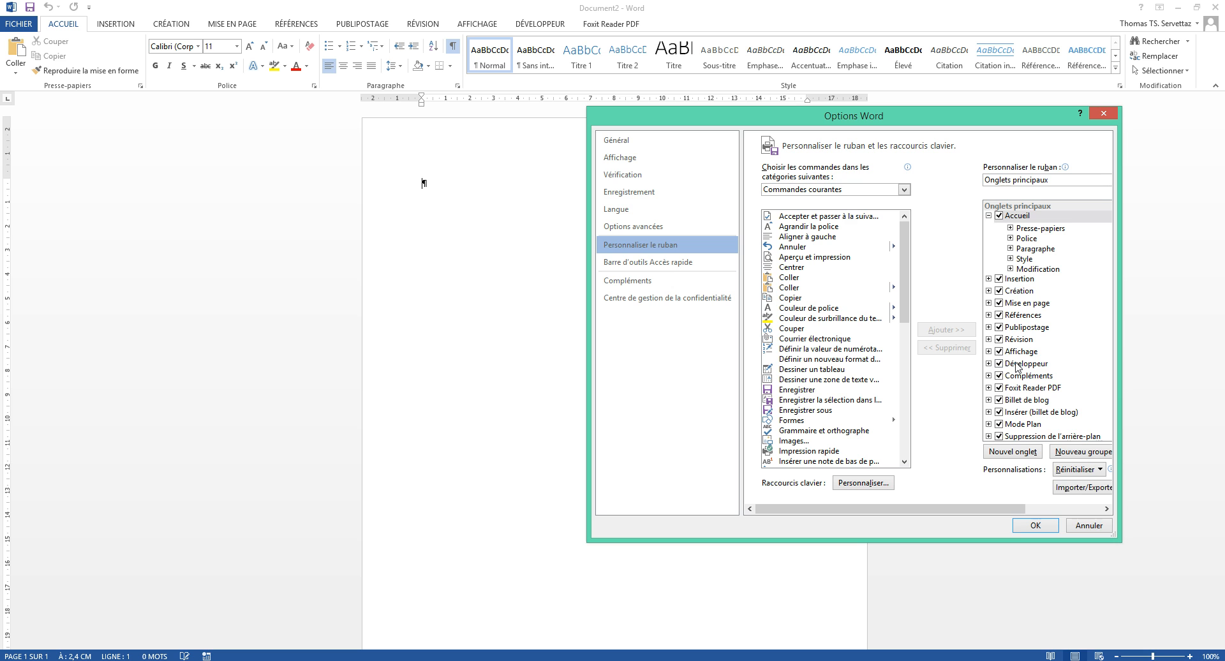
{"action": "left_click", "coordinate": [1035, 525]}
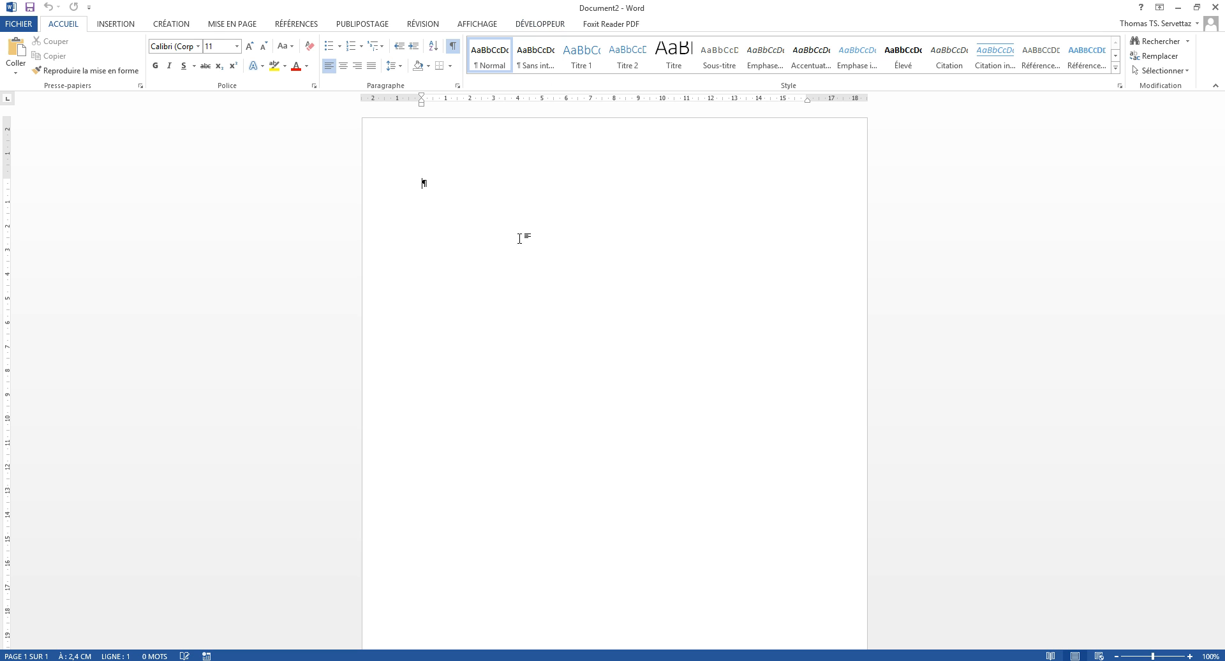
Step: Type the labels Nom, Prénom, Numéro de portable, Date d'embauche, Département and the intranet line, one per line
{"action": "left_click", "coordinate": [446, 181]}
{"action": "type", "text": "Nom"}
{"action": "type", "text": "Prénom :"}
{"action": "type", "text": "Numé"}
{"action": "type", "text": "ro de port"}
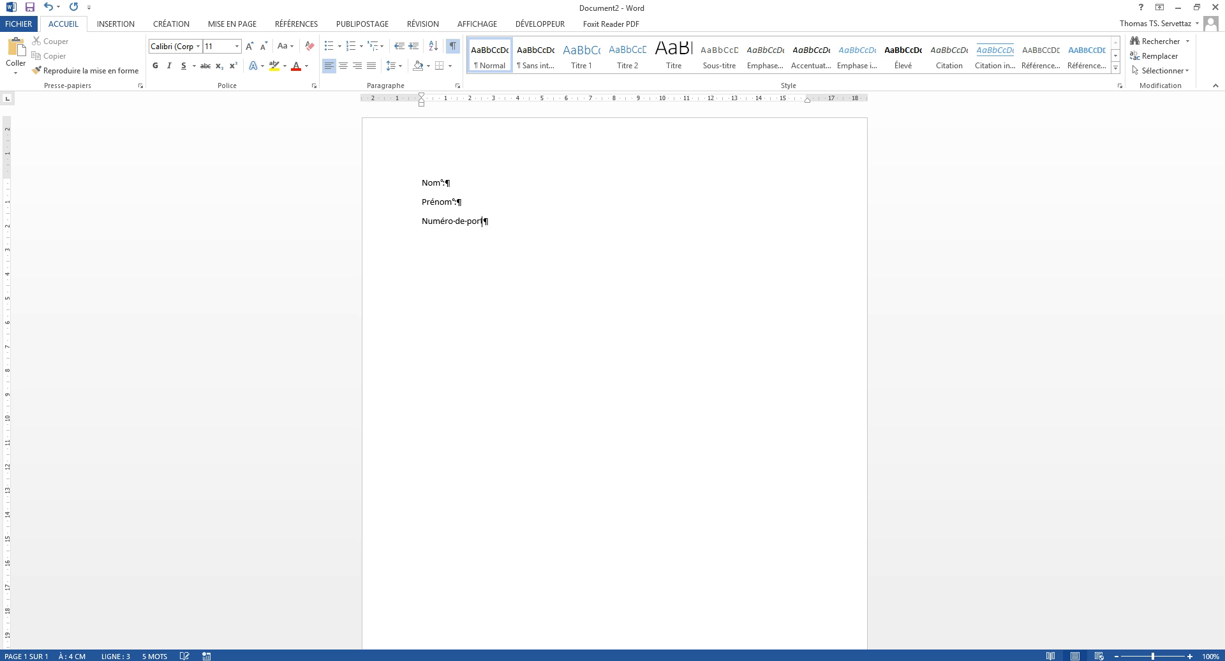
{"action": "type", "text": "ables :Date d'embauche :"}
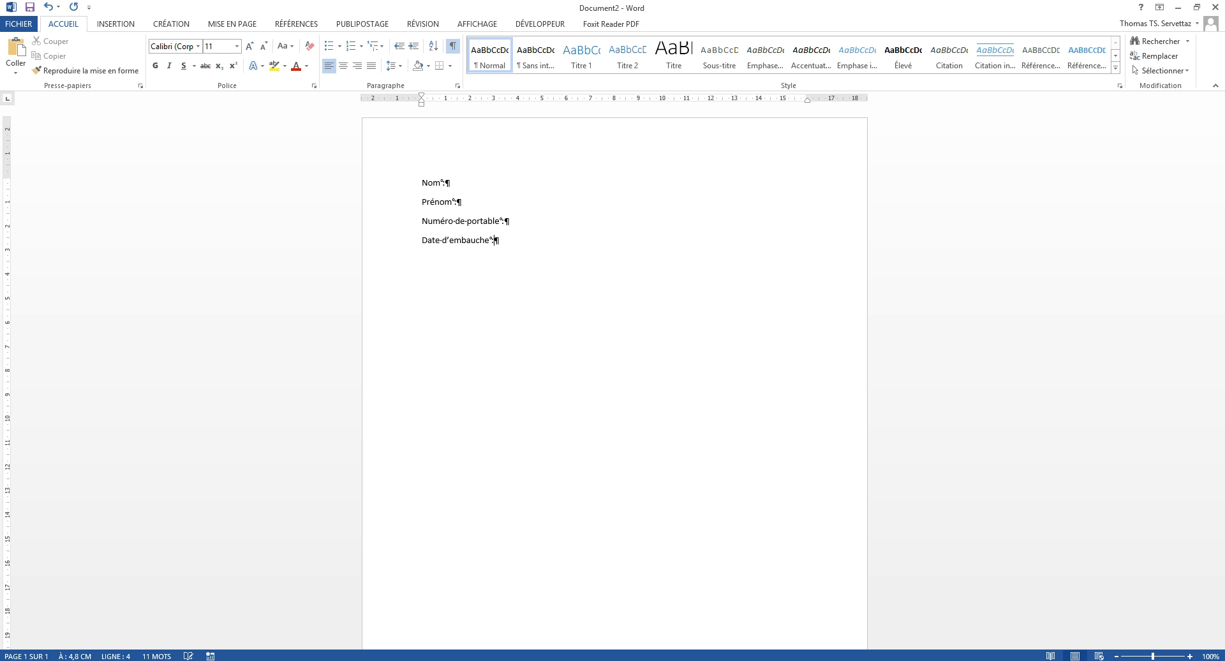
{"action": "type", "text": "Département :"}
{"action": "type", "text": "Afficher"}
{"action": "type", "text": " mon numé"}
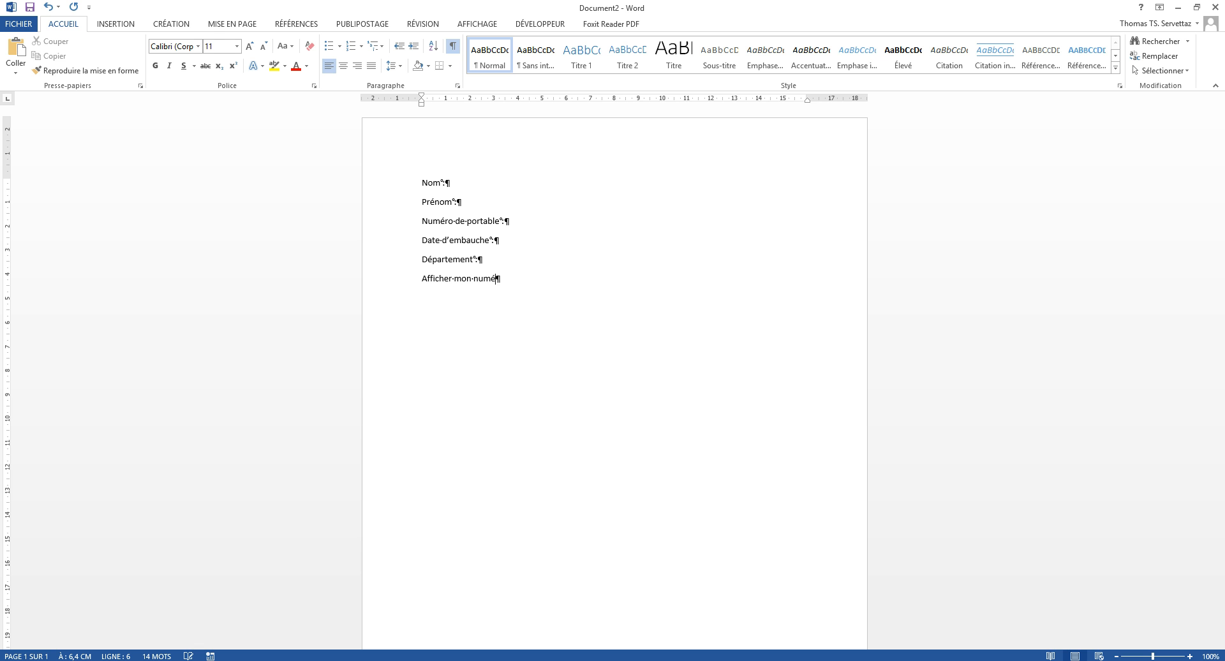
{"action": "type", "text": "ro de portable sur intranet"}
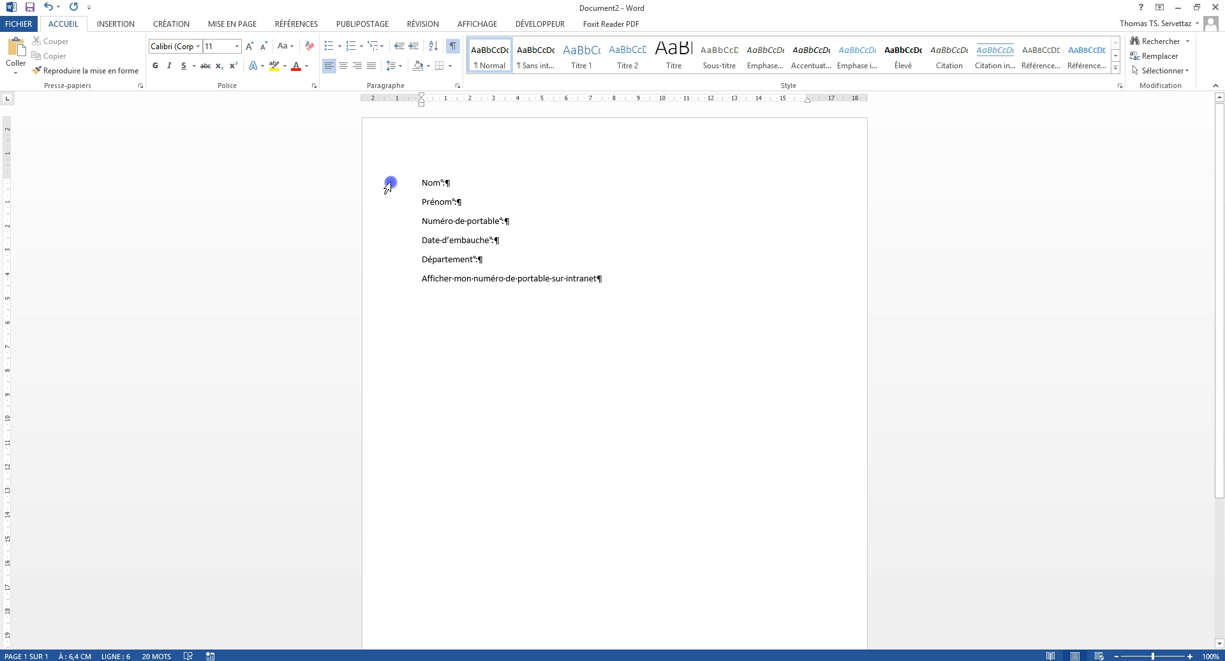
Step: Select all six label lines and set a tab stop at 6 cm on the ruler
{"action": "left_click_drag", "start_coordinate": [386, 183], "coordinate": [385, 279]}
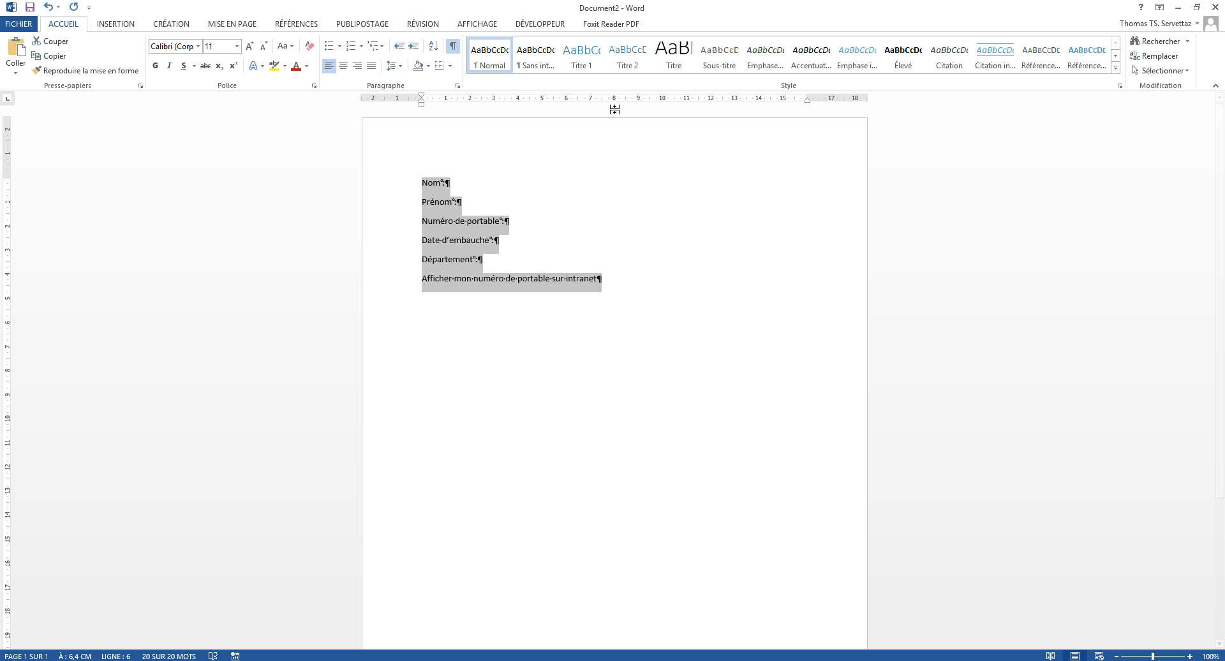
{"action": "left_click_drag", "start_coordinate": [635, 100], "coordinate": [556, 107]}
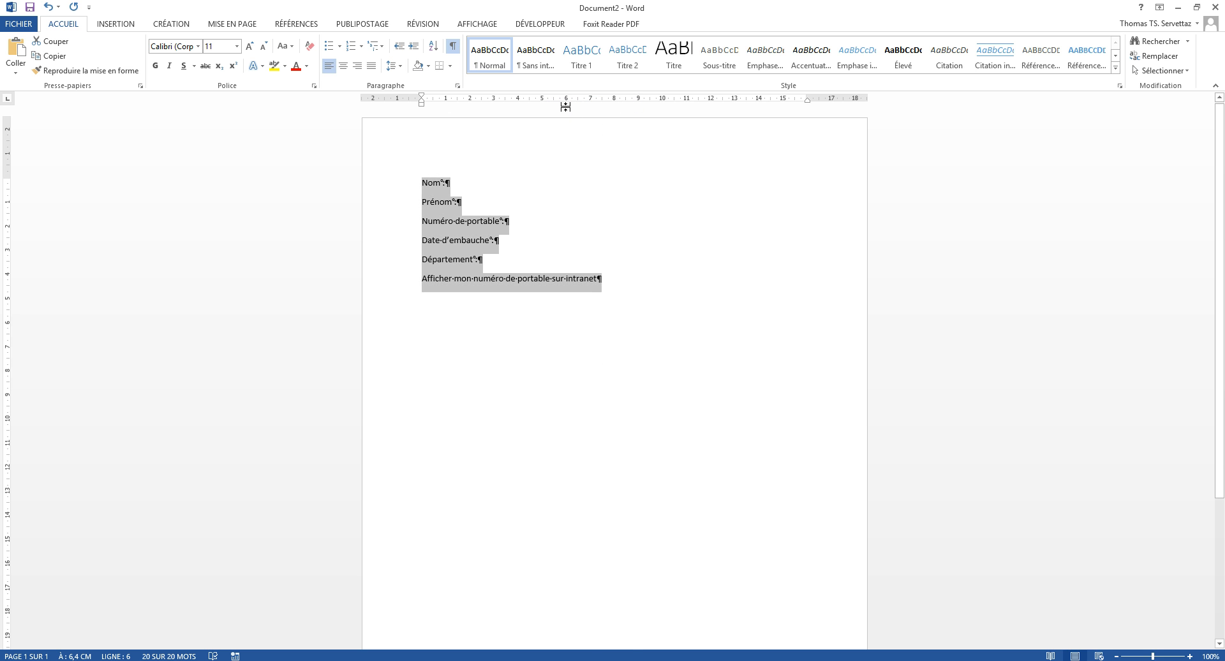
{"action": "left_click", "coordinate": [567, 101]}
Step: Add a tab after each of the first five labels, then show the DÉVELOPPEUR tab
{"action": "left_click", "coordinate": [456, 183]}
{"action": "key", "text": "Tab"}
{"action": "left_click", "coordinate": [473, 201]}
{"action": "key", "text": "Tab"}
{"action": "left_click", "coordinate": [522, 224]}
{"action": "key", "text": "Tab"}
{"action": "left_click", "coordinate": [509, 241]}
{"action": "key", "text": "Tab"}
{"action": "left_click", "coordinate": [495, 259]}
{"action": "key", "text": "Tab"}
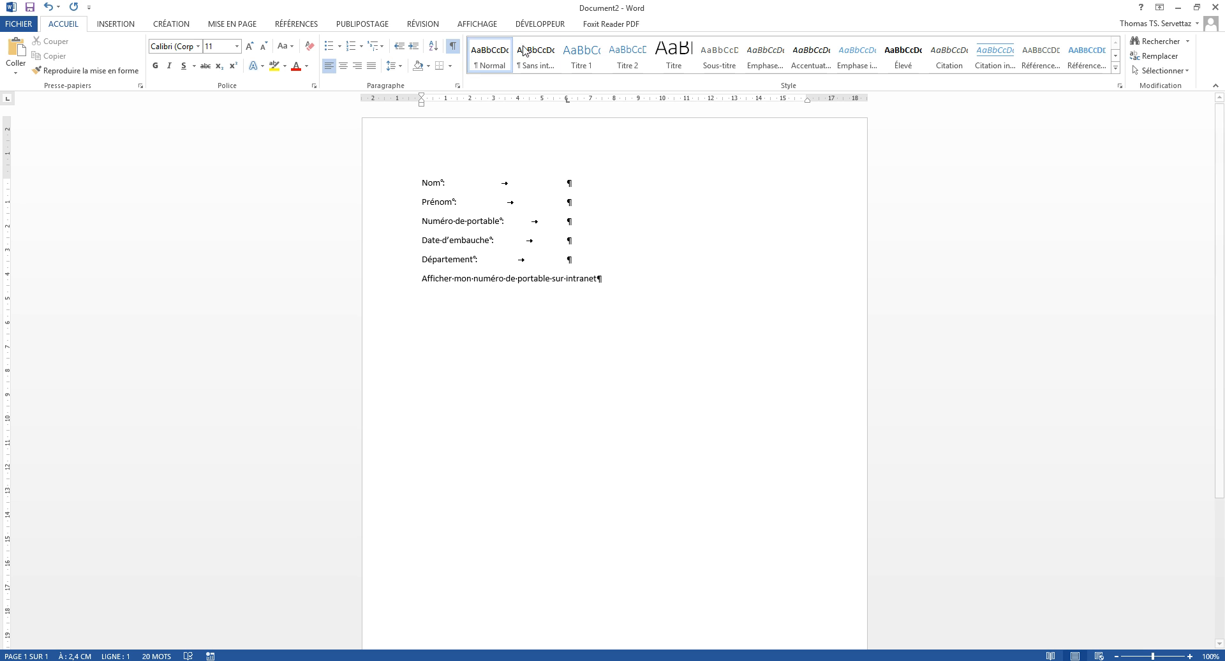
{"action": "left_click", "coordinate": [540, 25]}
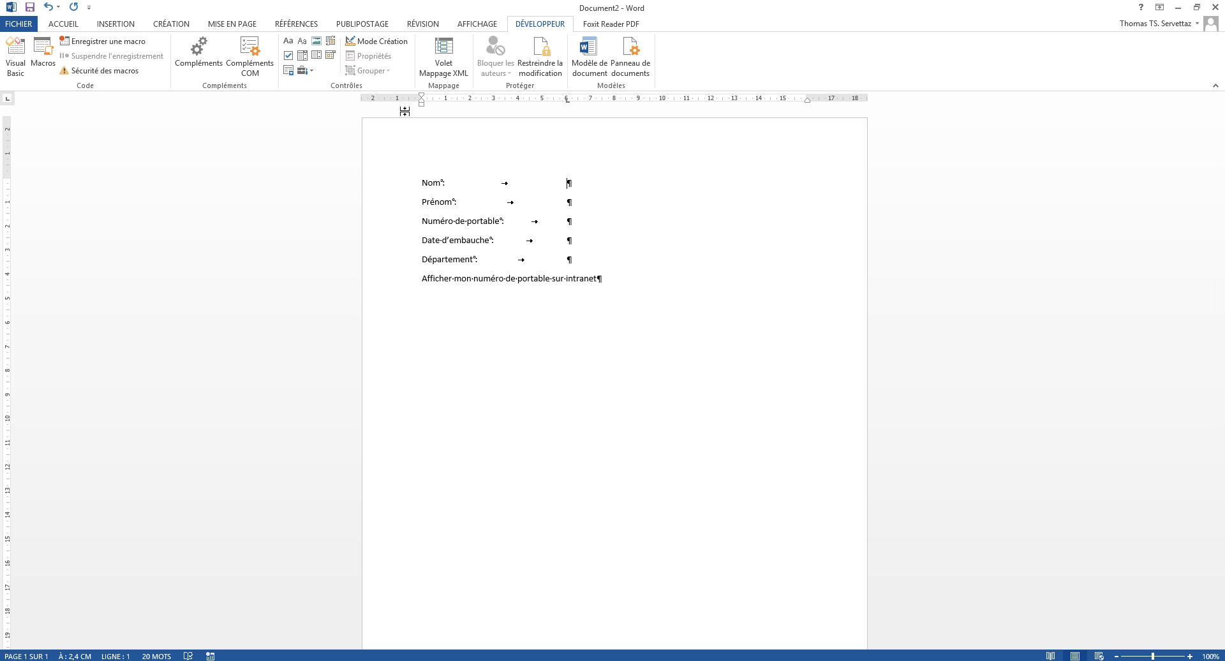
Step: Insert plain-text content controls after Nom, Prénom and Numéro de portable
{"action": "left_click", "coordinate": [303, 42]}
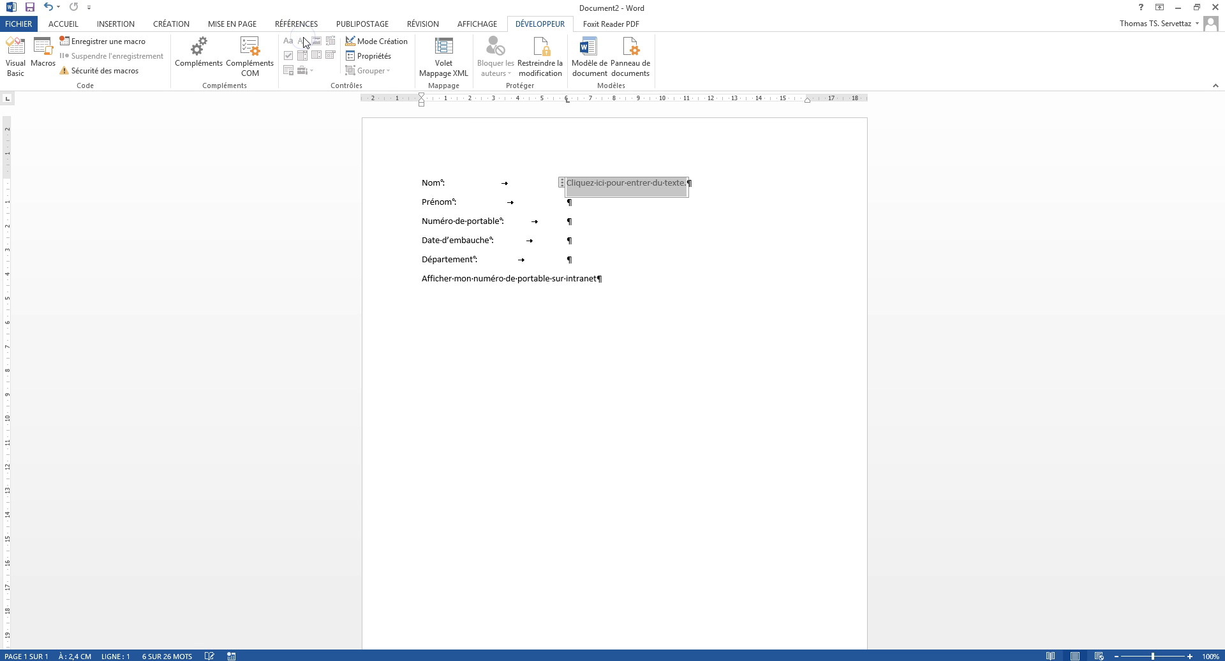
{"action": "left_click", "coordinate": [582, 203]}
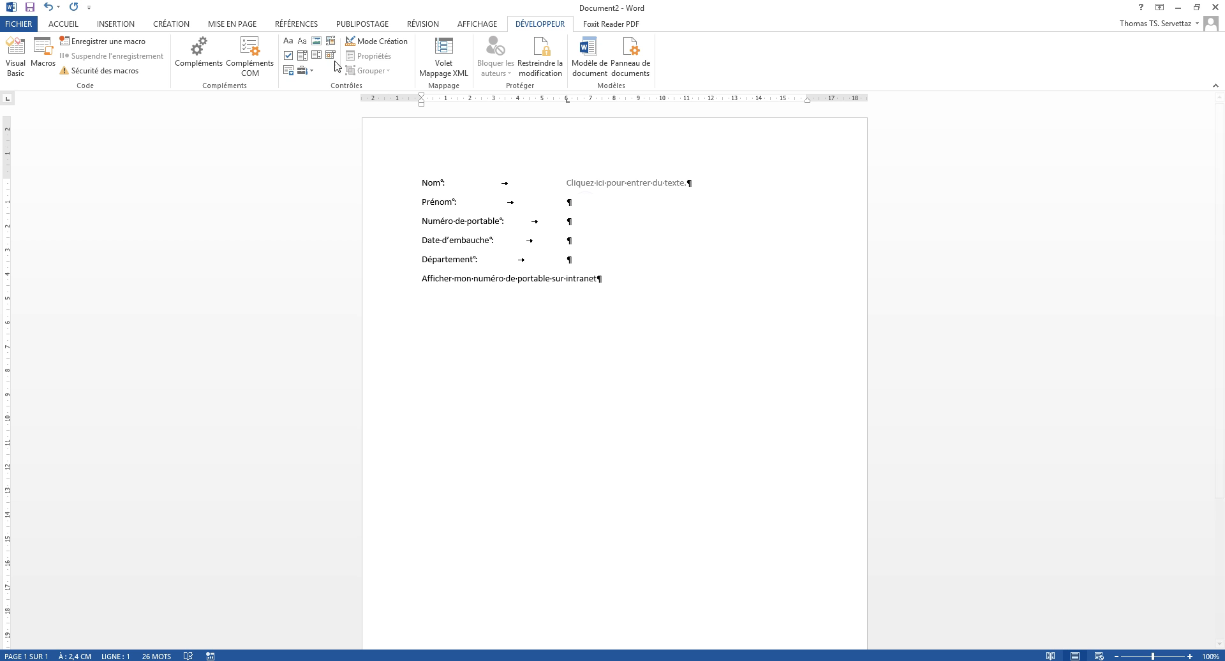
{"action": "left_click", "coordinate": [303, 42]}
{"action": "left_click", "coordinate": [574, 221]}
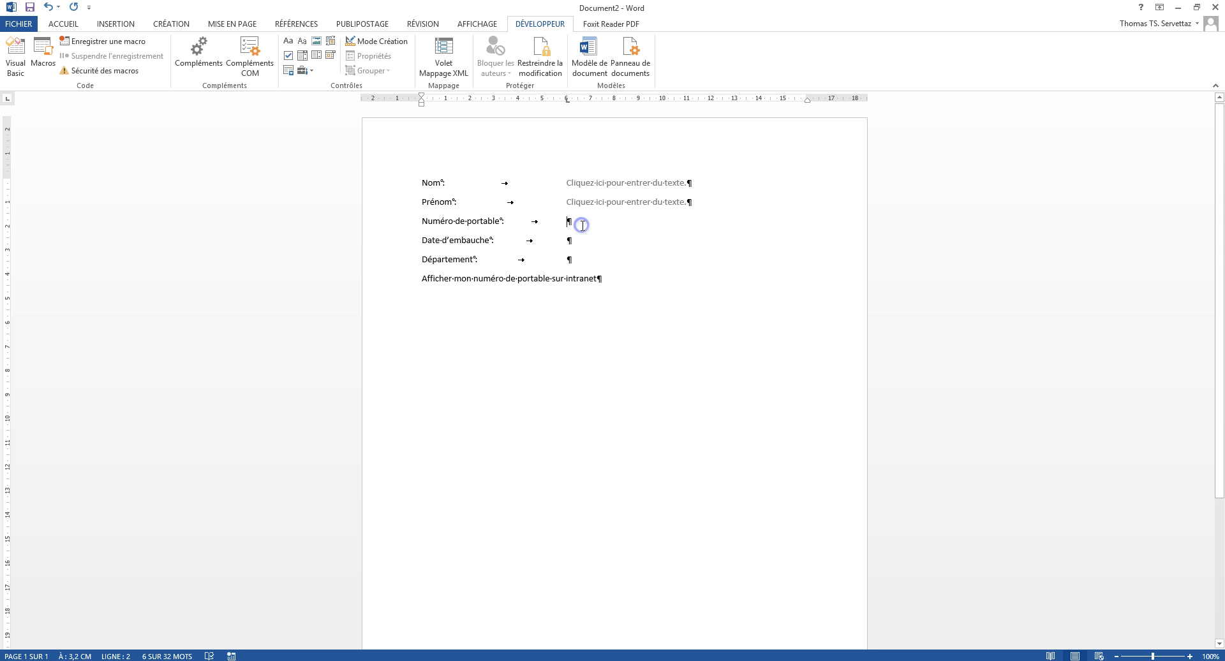
{"action": "left_click", "coordinate": [303, 41]}
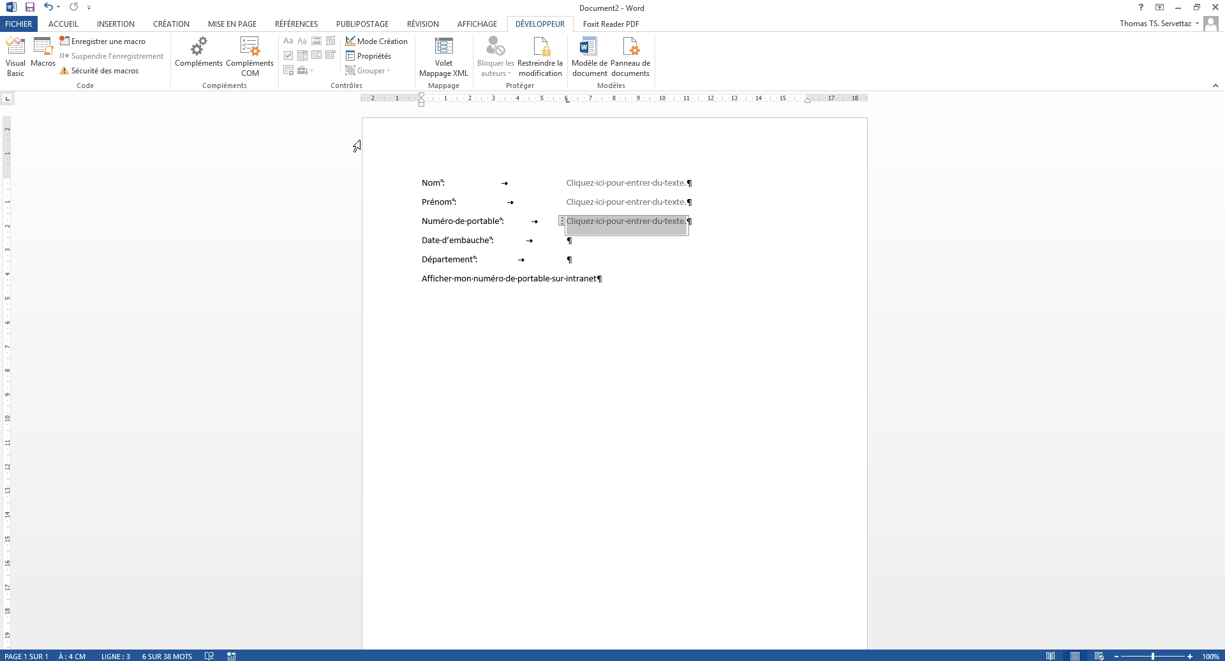
Step: Insert a date picker after Date d'embauche and a drop-down list after Département
{"action": "left_click", "coordinate": [591, 243]}
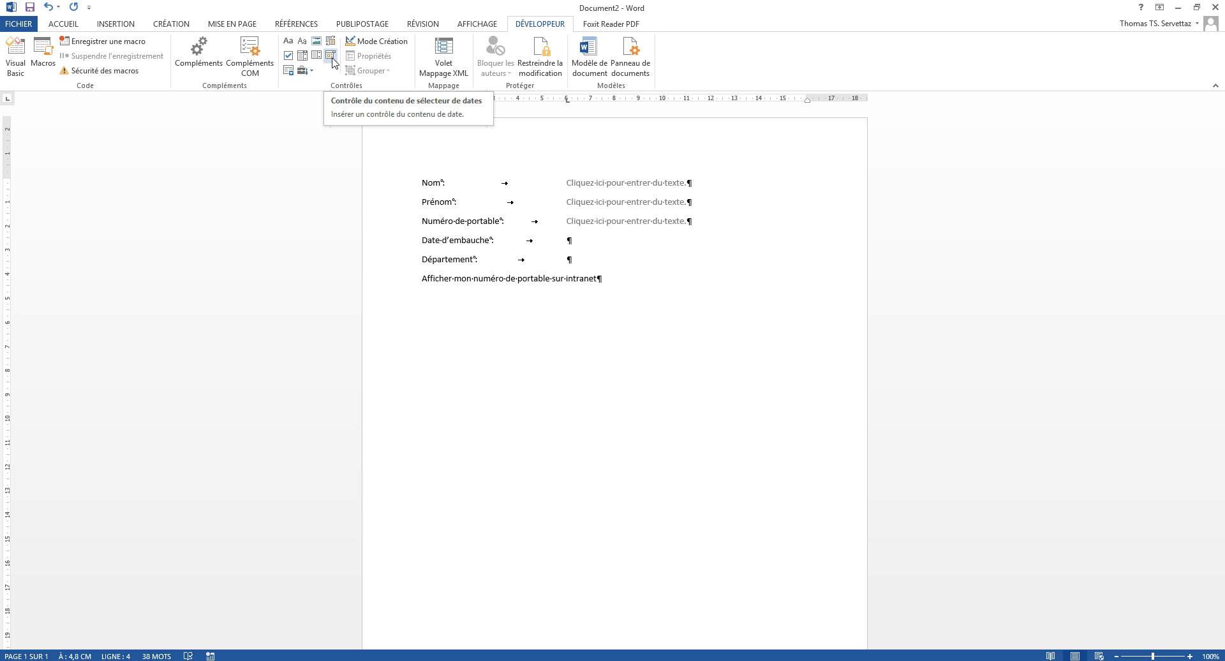
{"action": "left_click", "coordinate": [332, 62]}
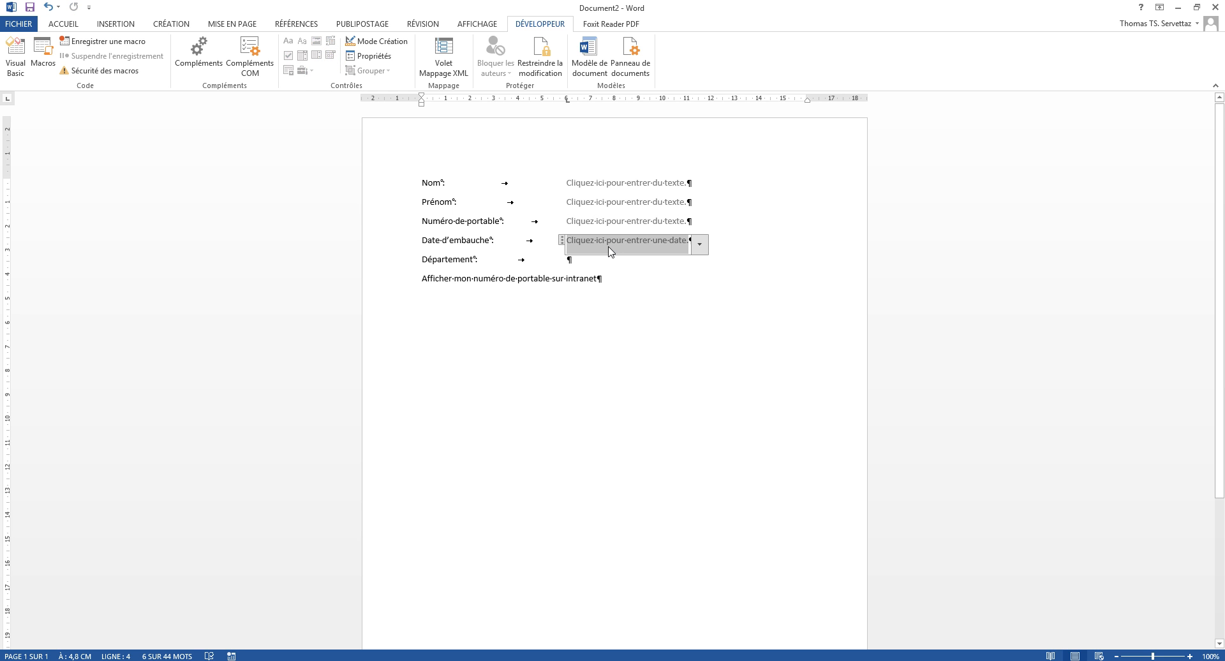
{"action": "left_click", "coordinate": [578, 262]}
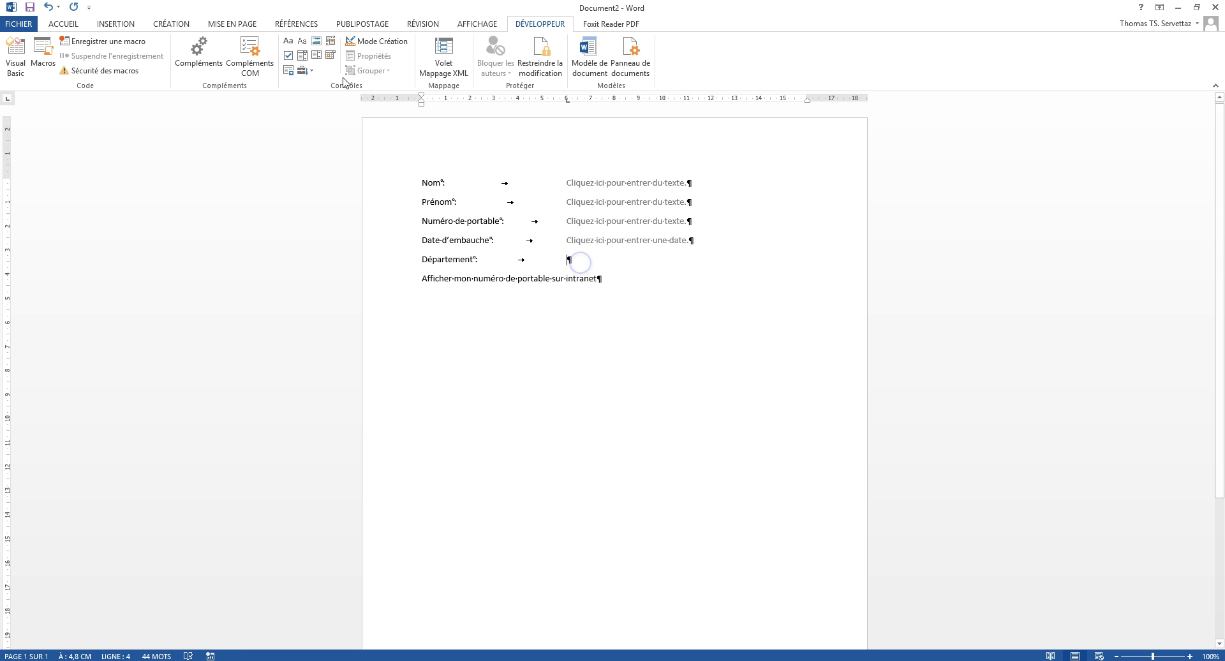
{"action": "left_click", "coordinate": [305, 62]}
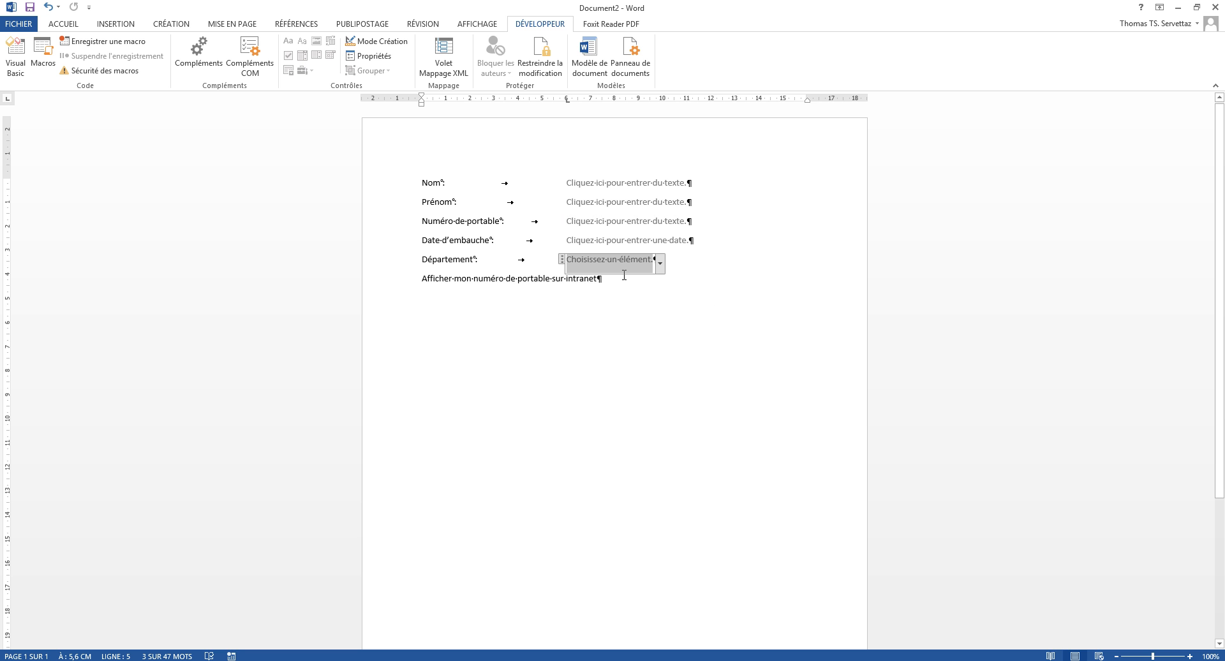
Step: In the drop-down's properties, add the choices Achats, Vente and Comptabilité and apply them
{"action": "left_click", "coordinate": [375, 58]}
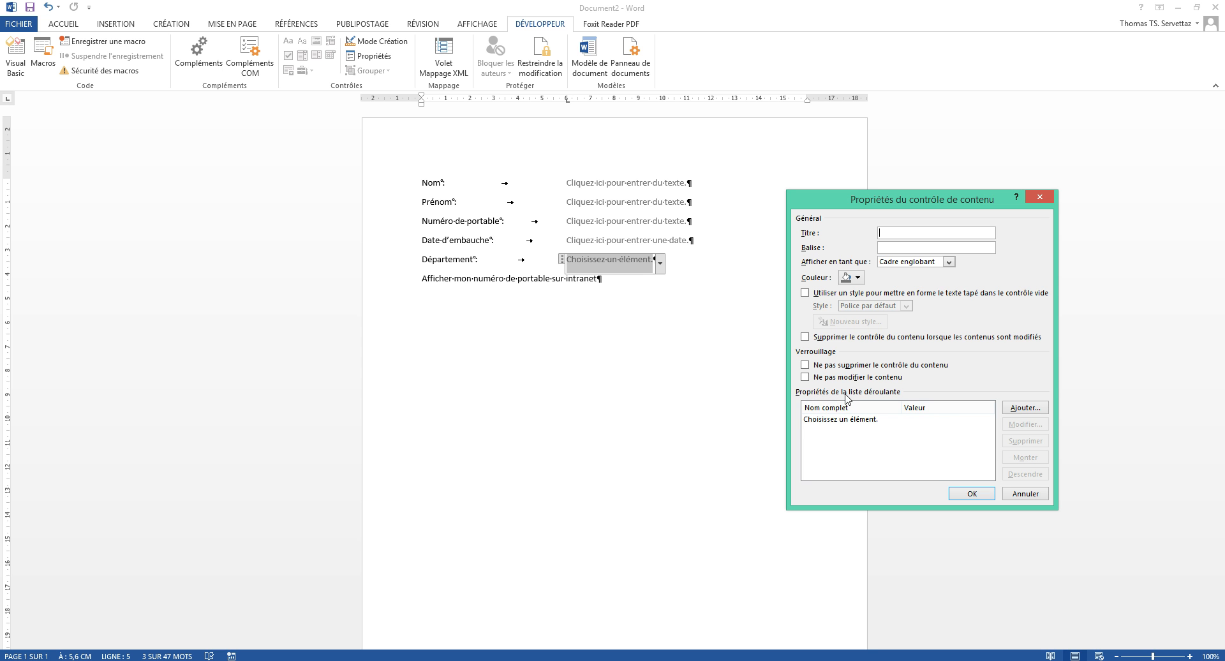
{"action": "left_click", "coordinate": [1019, 414]}
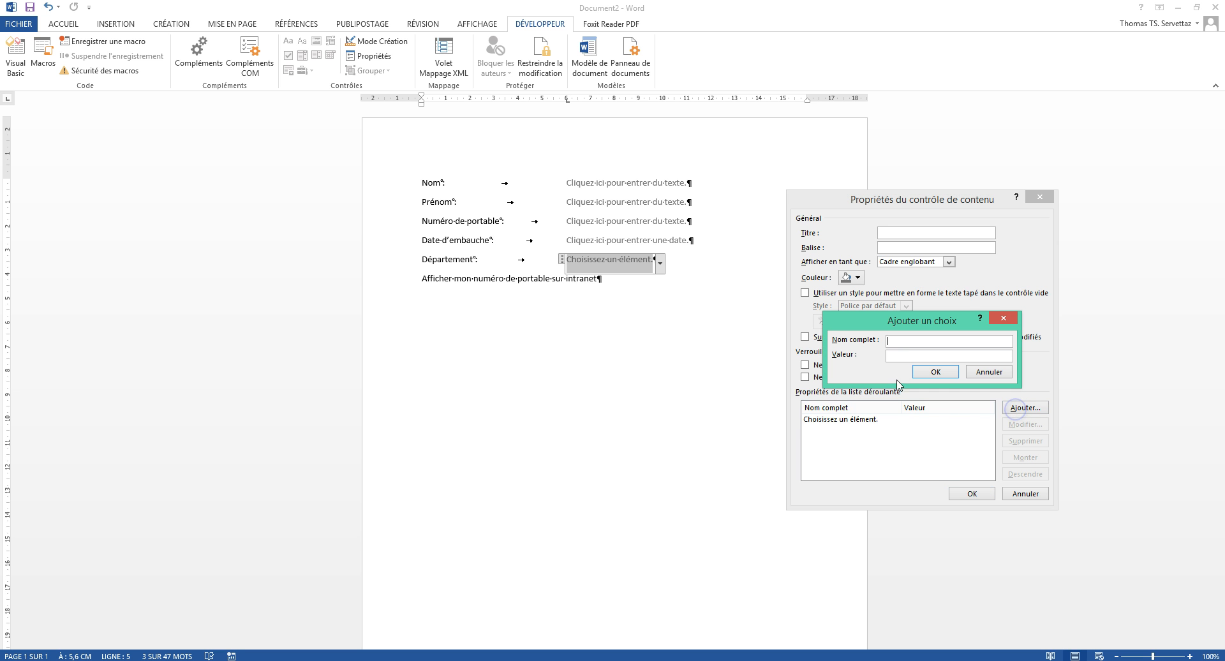
{"action": "type", "text": "Achats"}
{"action": "left_click", "coordinate": [936, 371]}
{"action": "left_click", "coordinate": [1026, 409]}
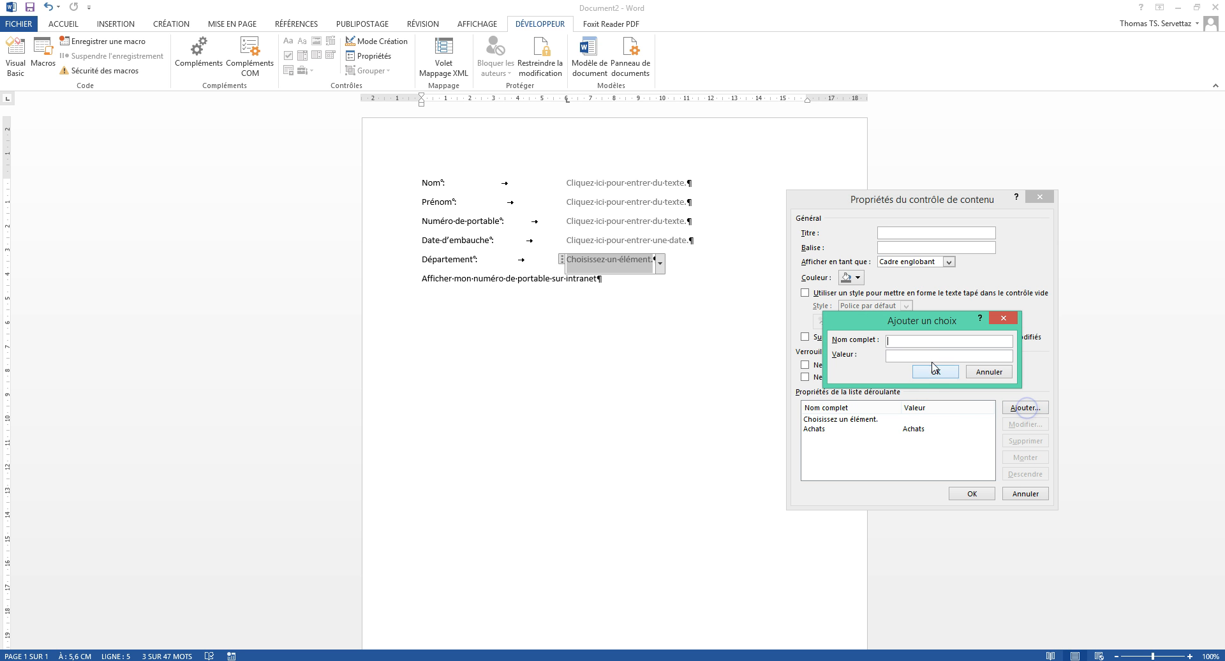
{"action": "type", "text": "Vente"}
{"action": "left_click", "coordinate": [947, 372]}
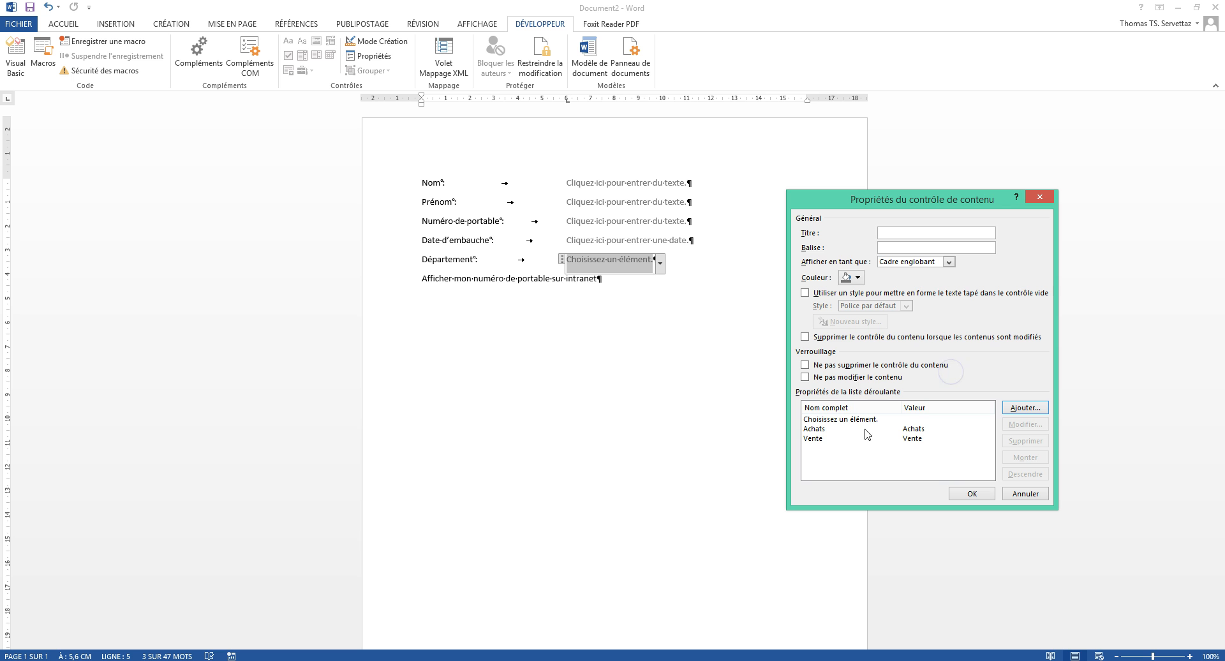
{"action": "left_click", "coordinate": [1024, 408]}
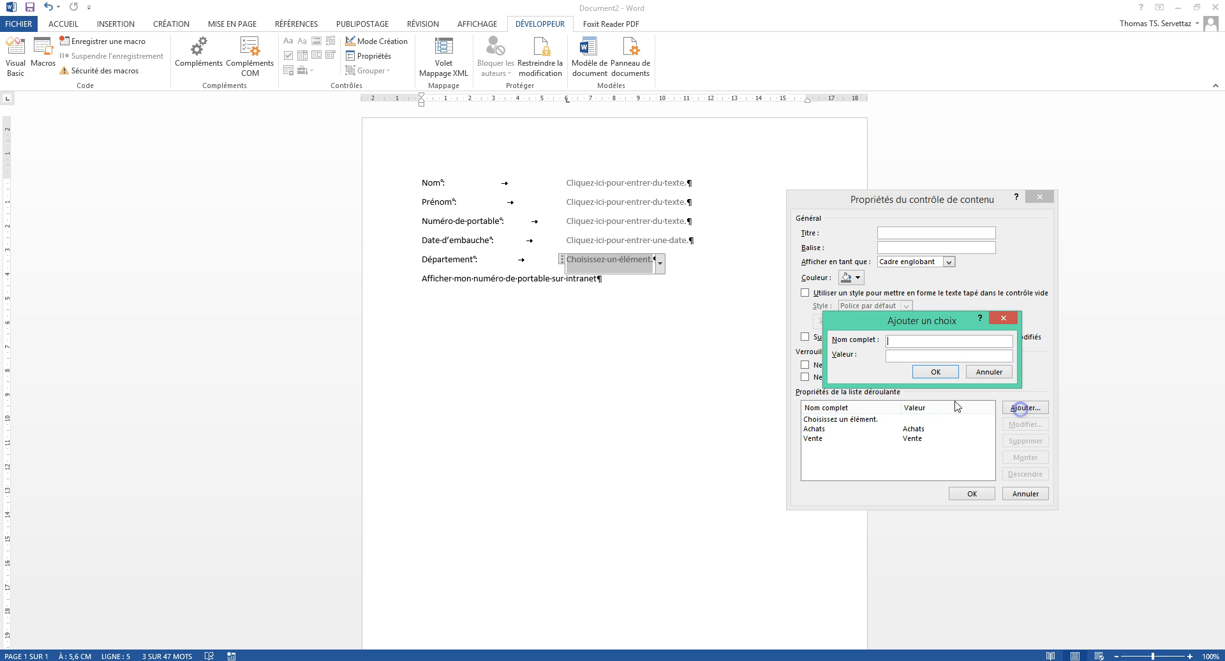
{"action": "type", "text": "Comp"}
{"action": "type", "text": "tablilté"}
{"action": "key", "text": "BackSpace"}
{"action": "key", "text": "BackSpace"}
{"action": "key", "text": "BackSpace"}
{"action": "key", "text": "BackSpace"}
{"action": "key", "text": "BackSpace"}
{"action": "type", "text": "ilit"}
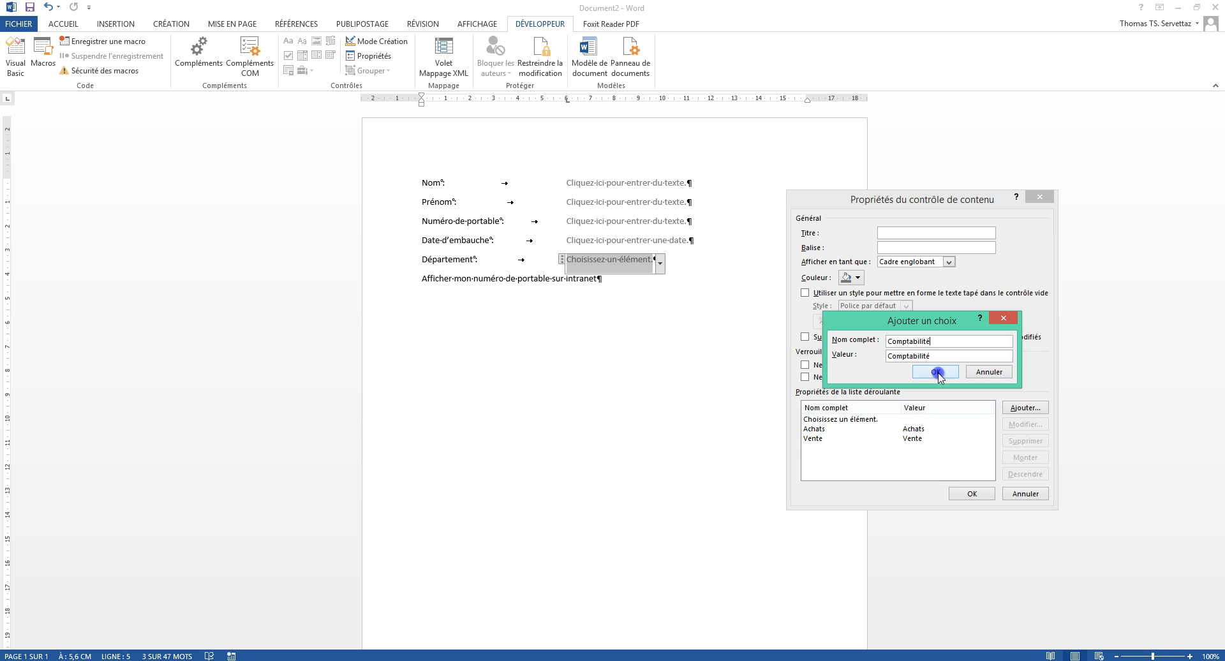
{"action": "left_click", "coordinate": [936, 372]}
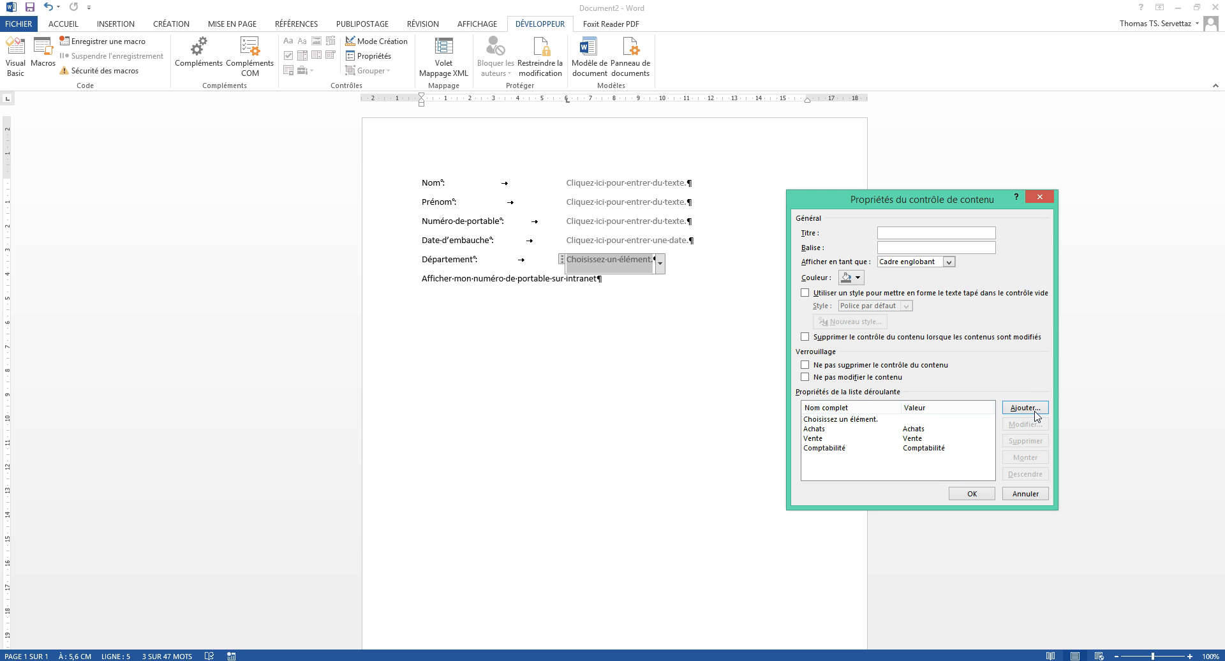
{"action": "left_click", "coordinate": [962, 495]}
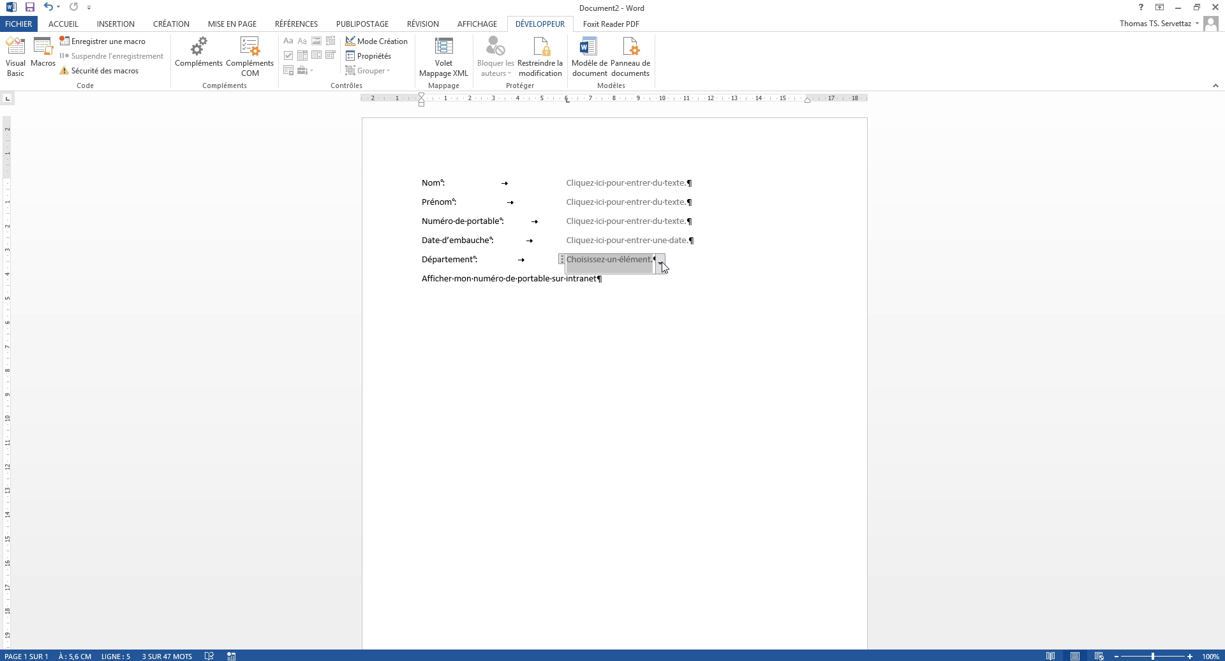
Step: Insert a checkbox content control at the start of the intranet line
{"action": "left_click", "coordinate": [420, 279]}
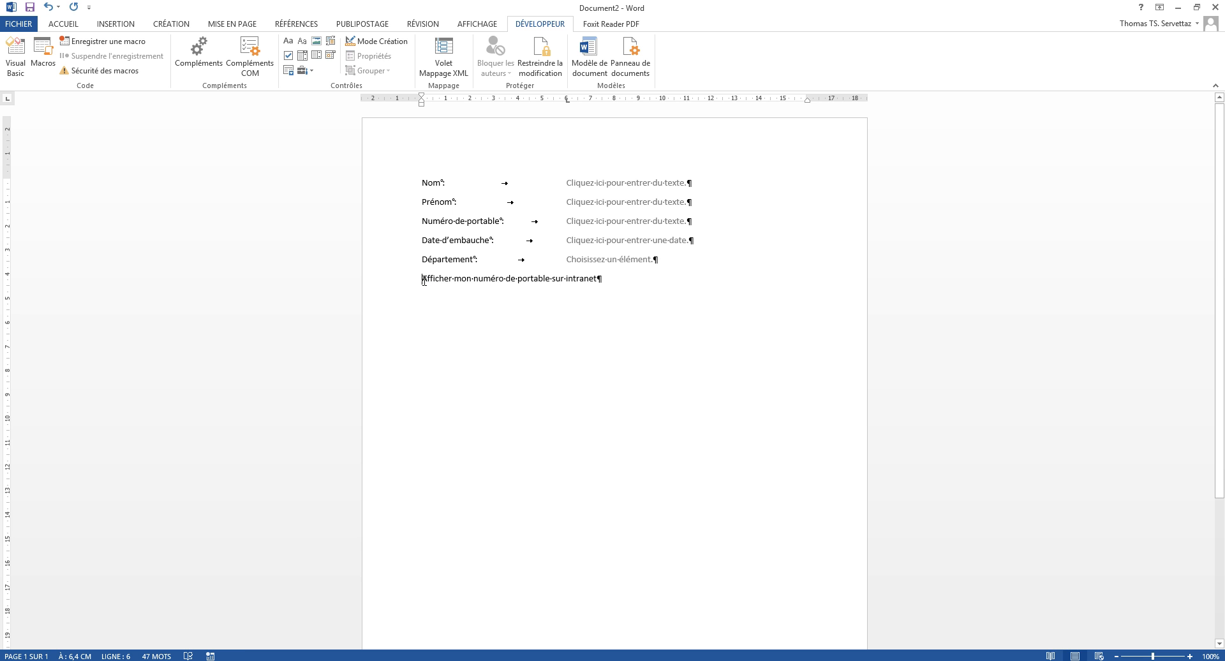
{"action": "left_click", "coordinate": [289, 55]}
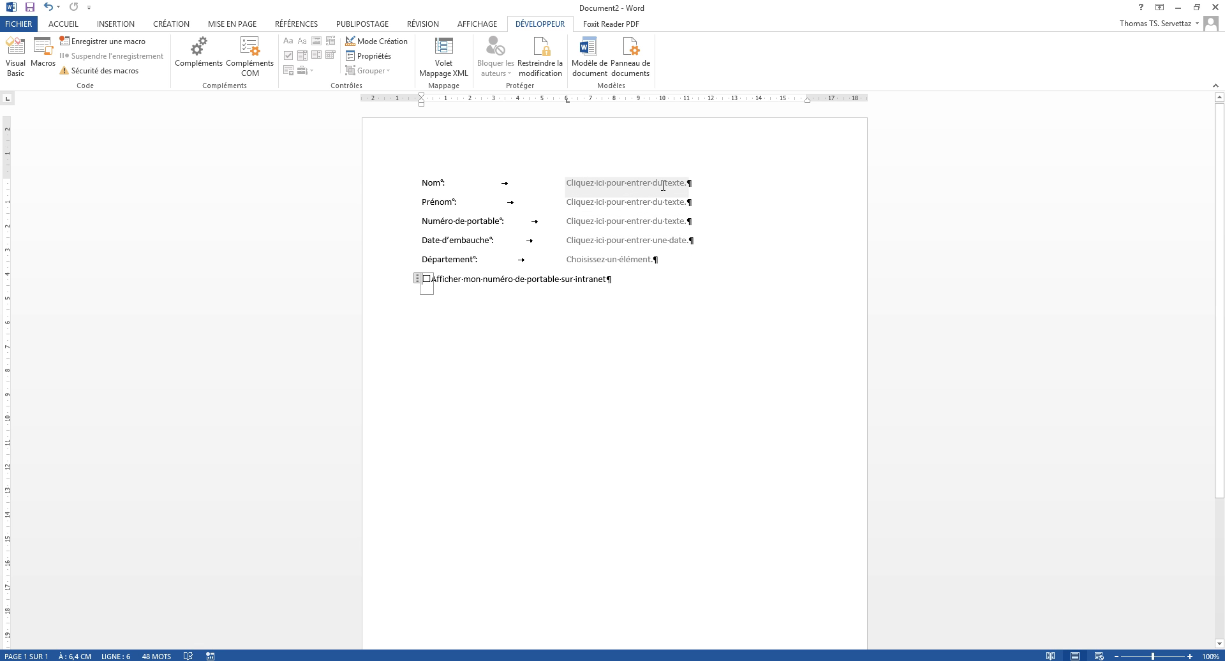
{"action": "left_click", "coordinate": [604, 187]}
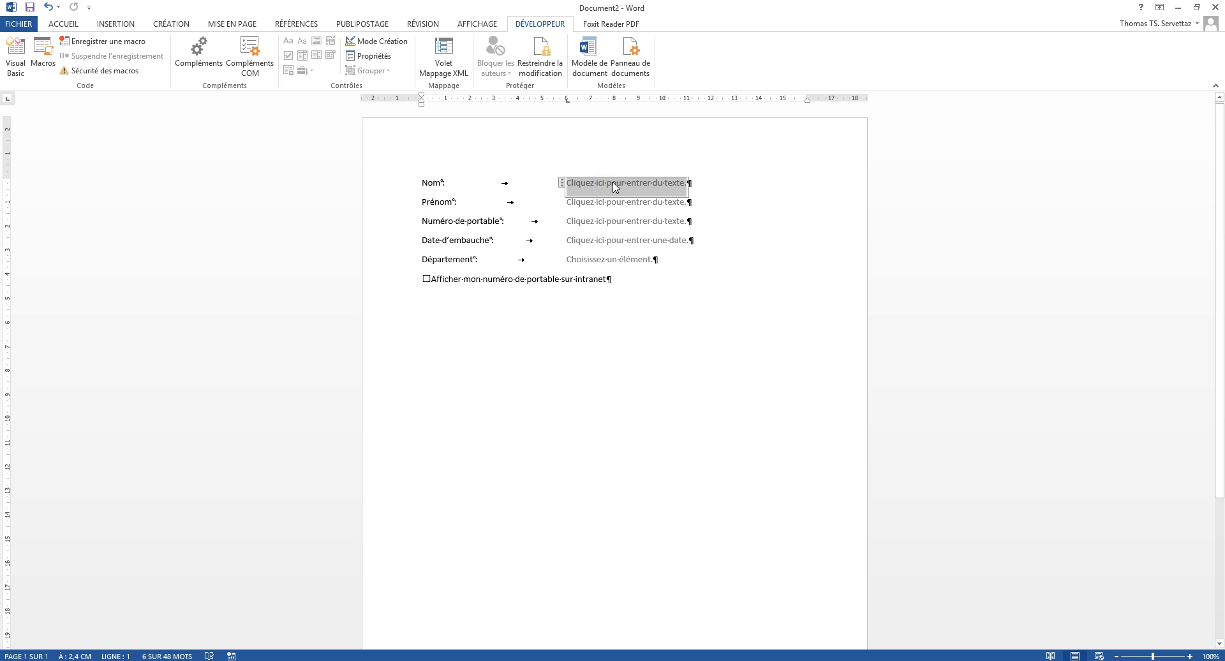
Step: In design mode, change the Nom and Prénom placeholders to ask for votre nom and votre prénom
{"action": "left_click", "coordinate": [378, 42]}
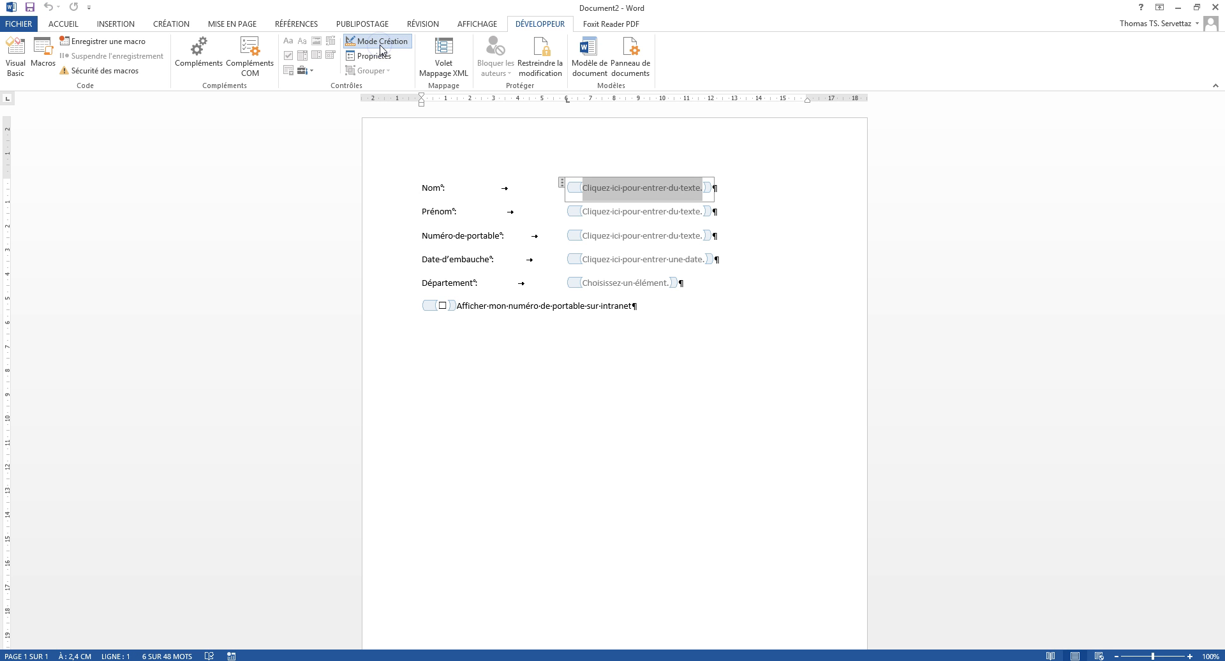
{"action": "left_click", "coordinate": [635, 186]}
{"action": "left_click_drag", "start_coordinate": [702, 188], "coordinate": [577, 188]}
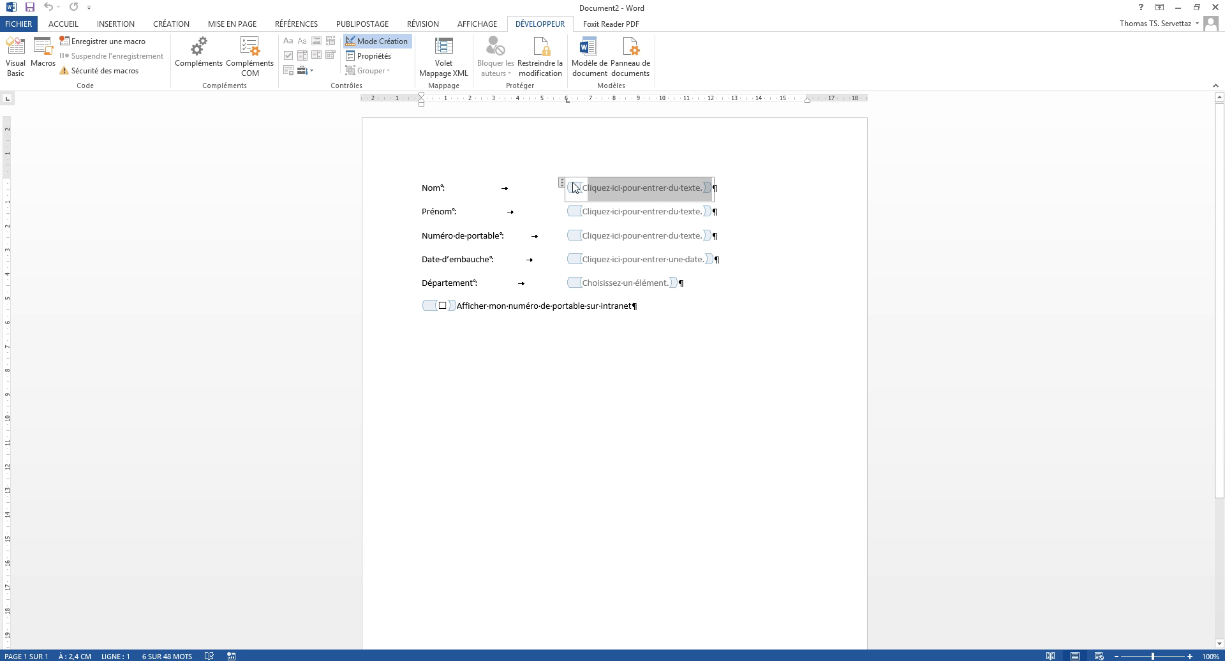
{"action": "left_click", "coordinate": [672, 187]}
{"action": "left_click_drag", "start_coordinate": [698, 187], "coordinate": [664, 187]}
{"action": "type", "text": "votre nom"}
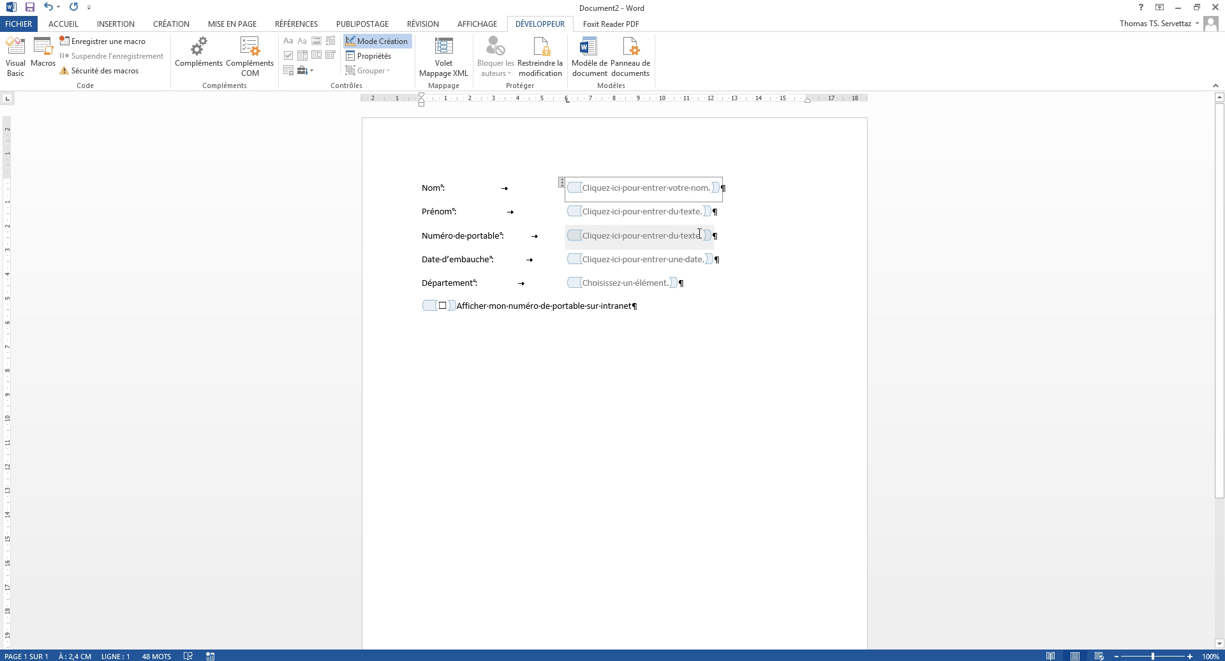
{"action": "left_click_drag", "start_coordinate": [697, 211], "coordinate": [668, 210]}
{"action": "type", "text": "votre p"}
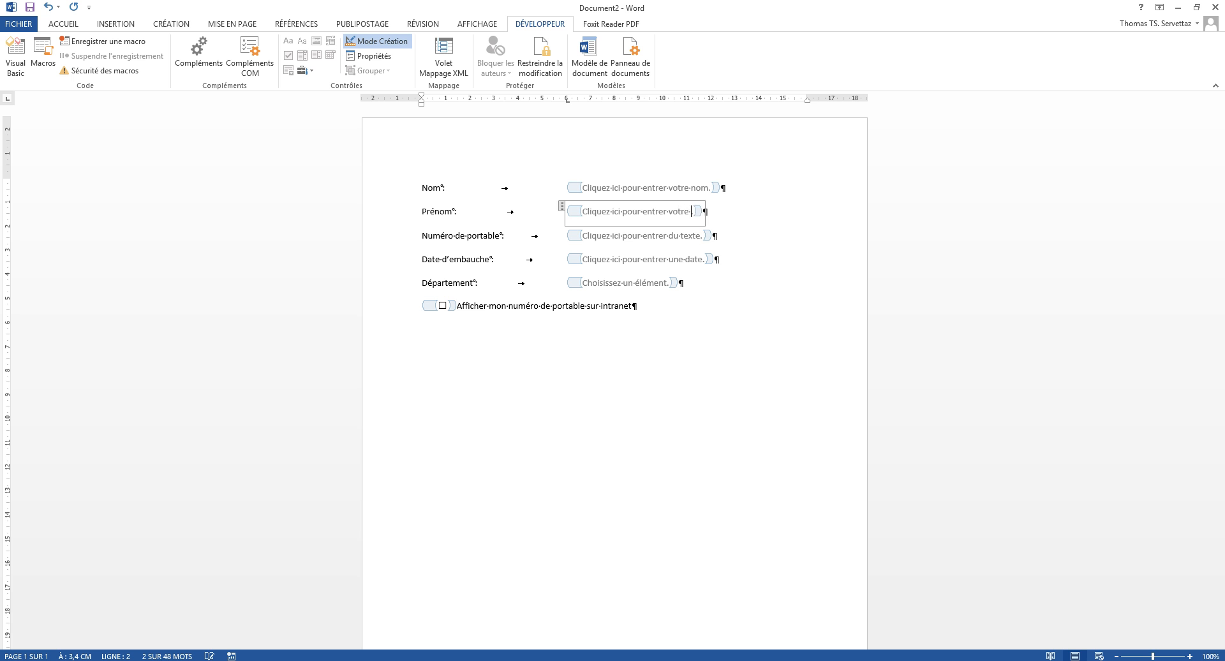
{"action": "type", "text": "rénom."}
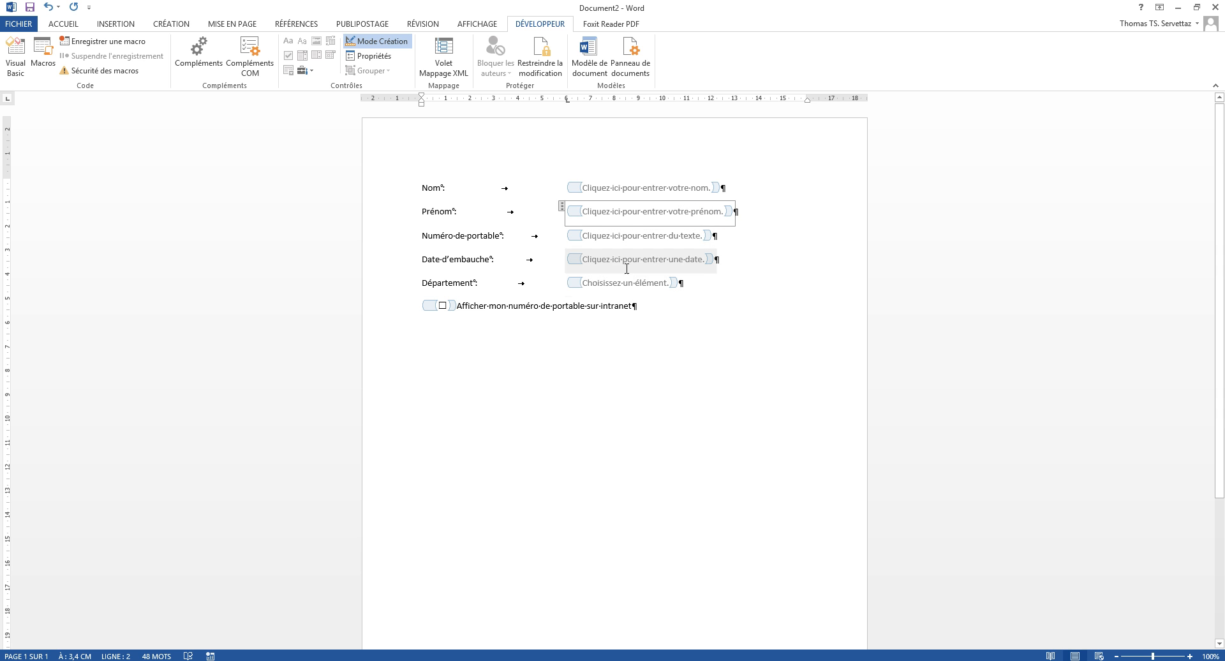
Step: Reword the mobile placeholder to 'votre numéro de portable', bold 'portable', and leave design mode
{"action": "left_click", "coordinate": [679, 236]}
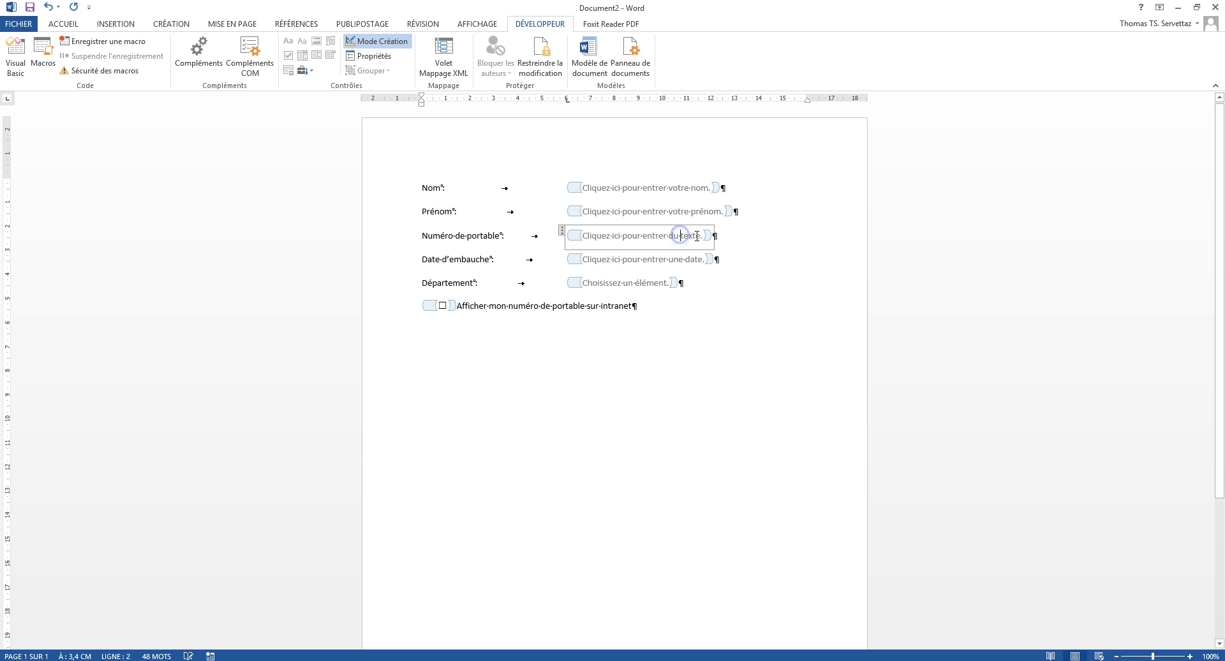
{"action": "key", "text": "Delete"}
{"action": "key", "text": "Delete"}
{"action": "key", "text": "Delete"}
{"action": "key", "text": "Delete"}
{"action": "key", "text": "Delete"}
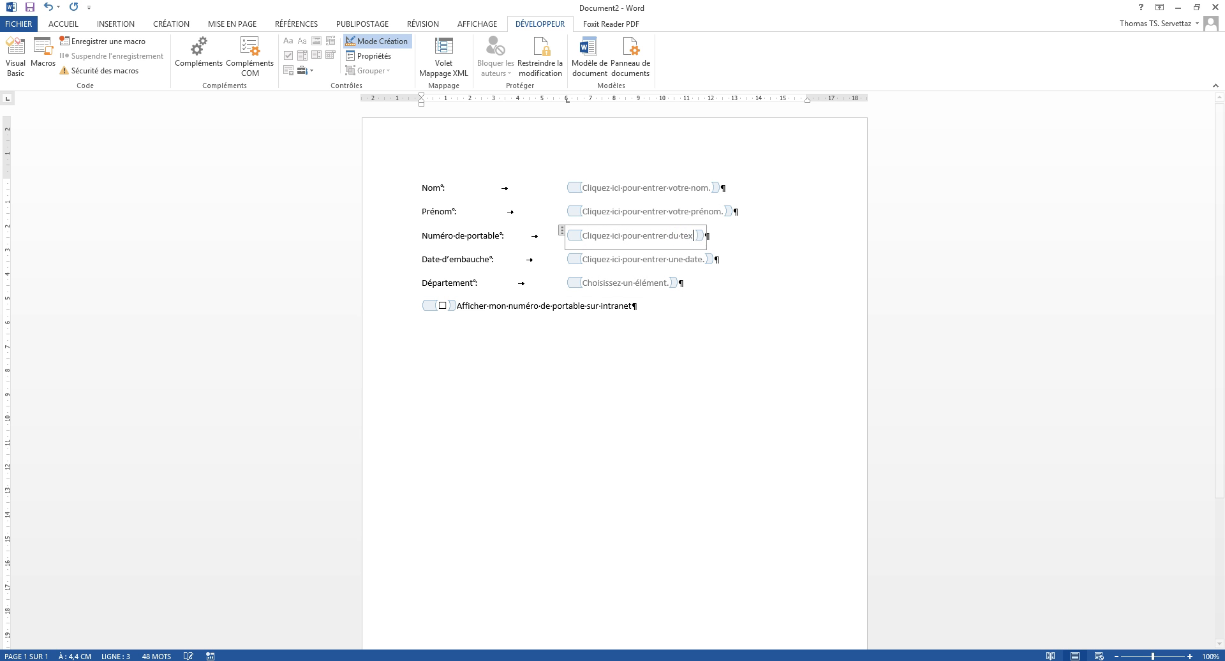
{"action": "key", "text": "BackSpace"}
{"action": "key", "text": "BackSpace"}
{"action": "key", "text": "BackSpace"}
{"action": "type", "text": "votre nu"}
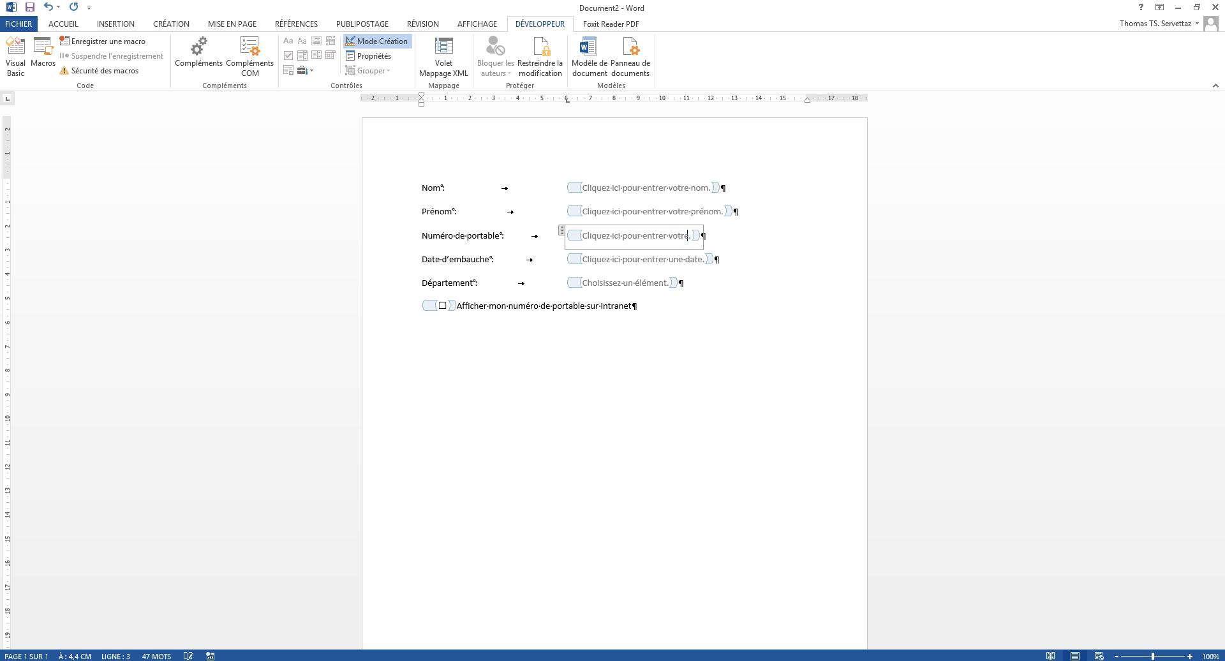
{"action": "type", "text": "méro de portable"}
{"action": "double_click", "coordinate": [755, 241]}
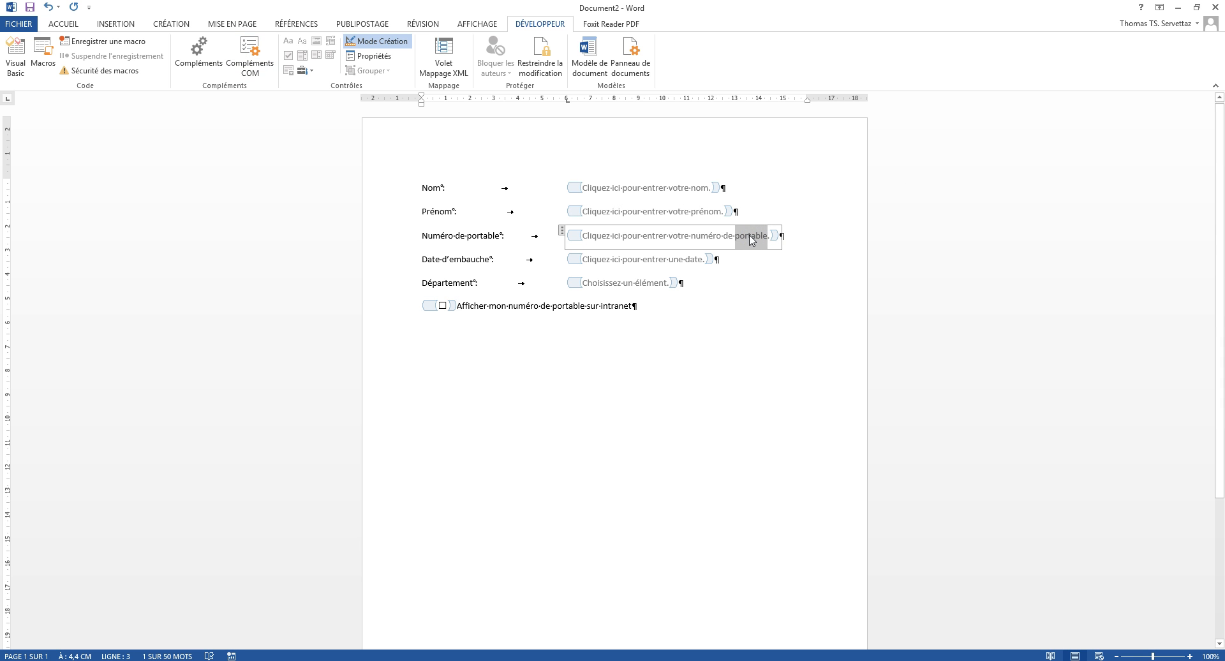
{"action": "left_click", "coordinate": [750, 239]}
{"action": "left_click", "coordinate": [756, 236]}
{"action": "left_click_drag", "start_coordinate": [735, 238], "coordinate": [770, 233]}
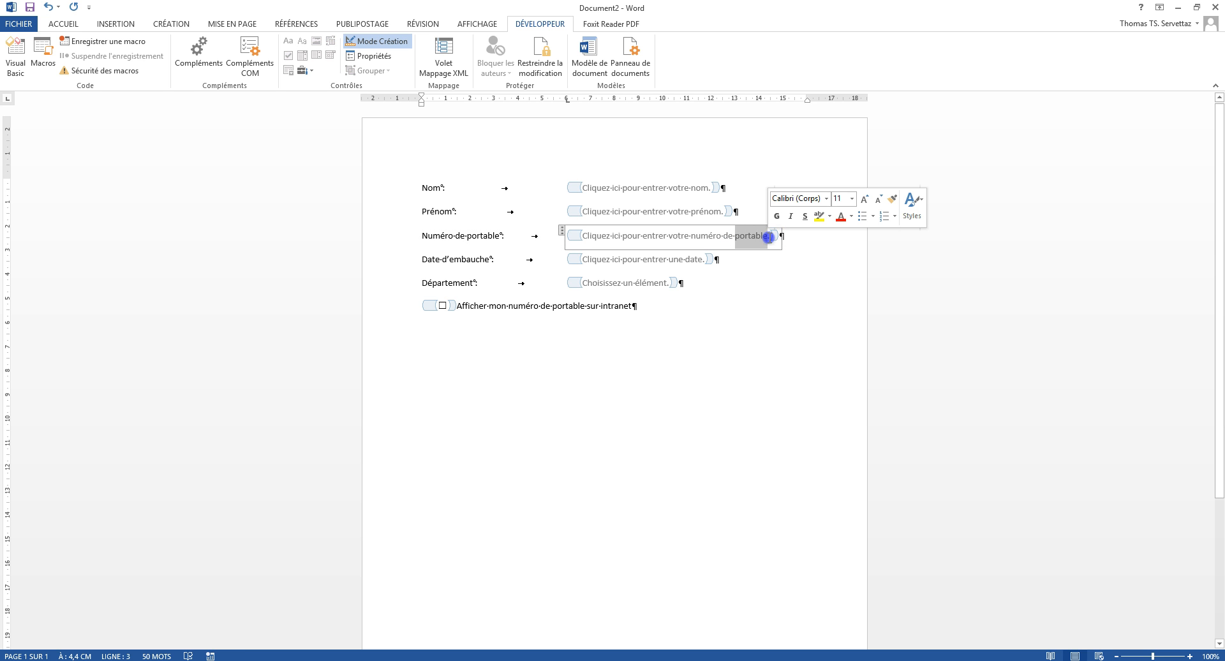
{"action": "left_click", "coordinate": [777, 215]}
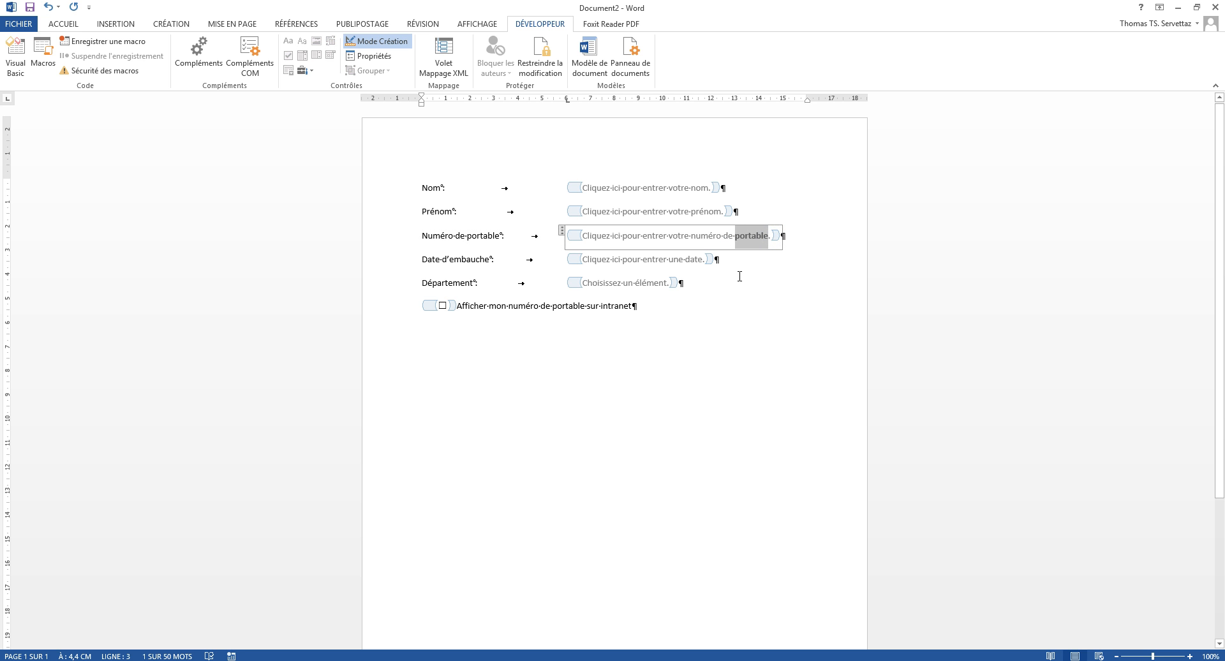
{"action": "left_click", "coordinate": [387, 43]}
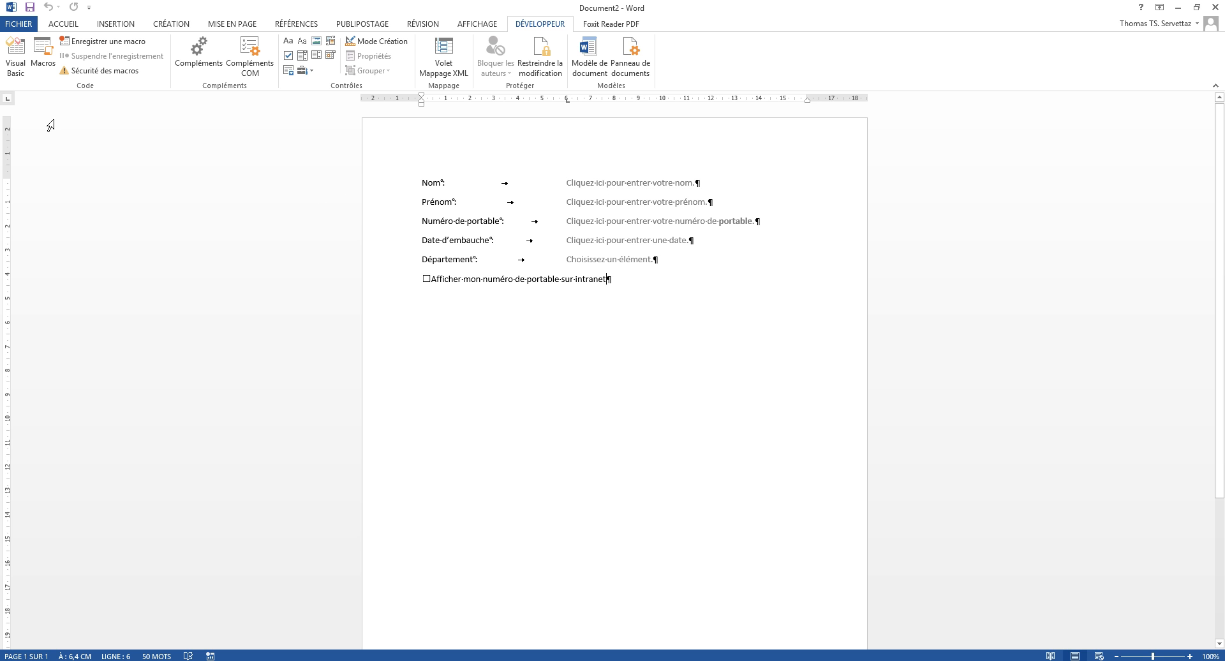
{"action": "left_click", "coordinate": [425, 184]}
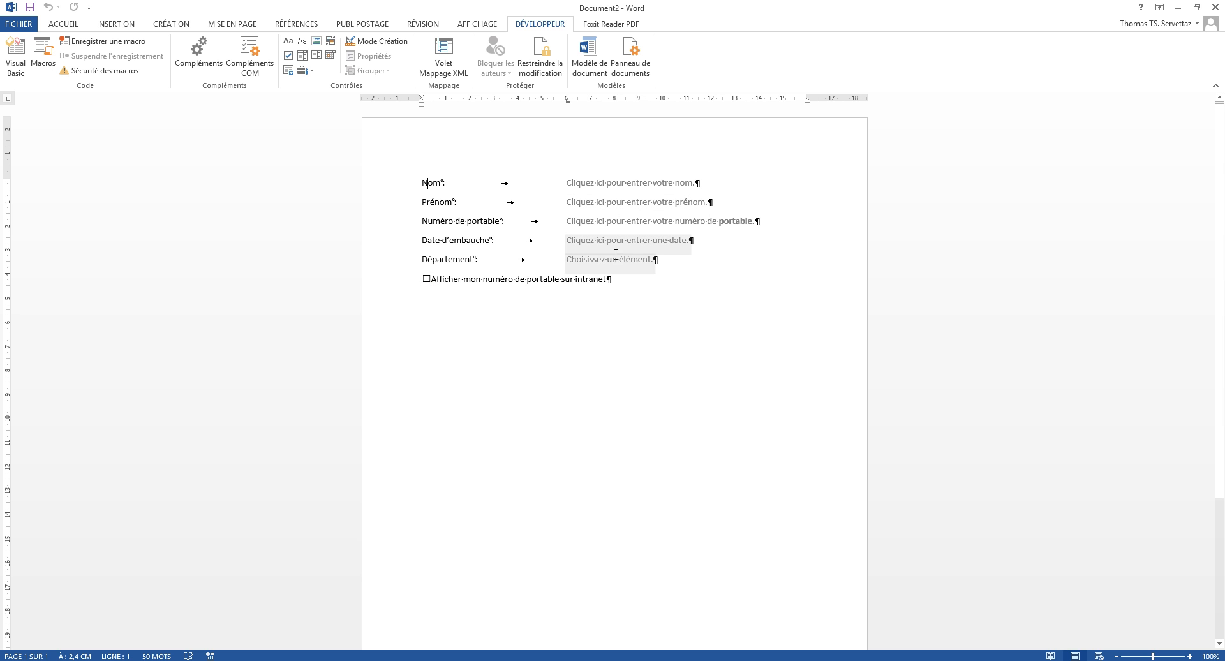
Step: Restrict editing to 'Remplissage de formulaires' only, without enforcing protection yet
{"action": "left_click", "coordinate": [541, 70]}
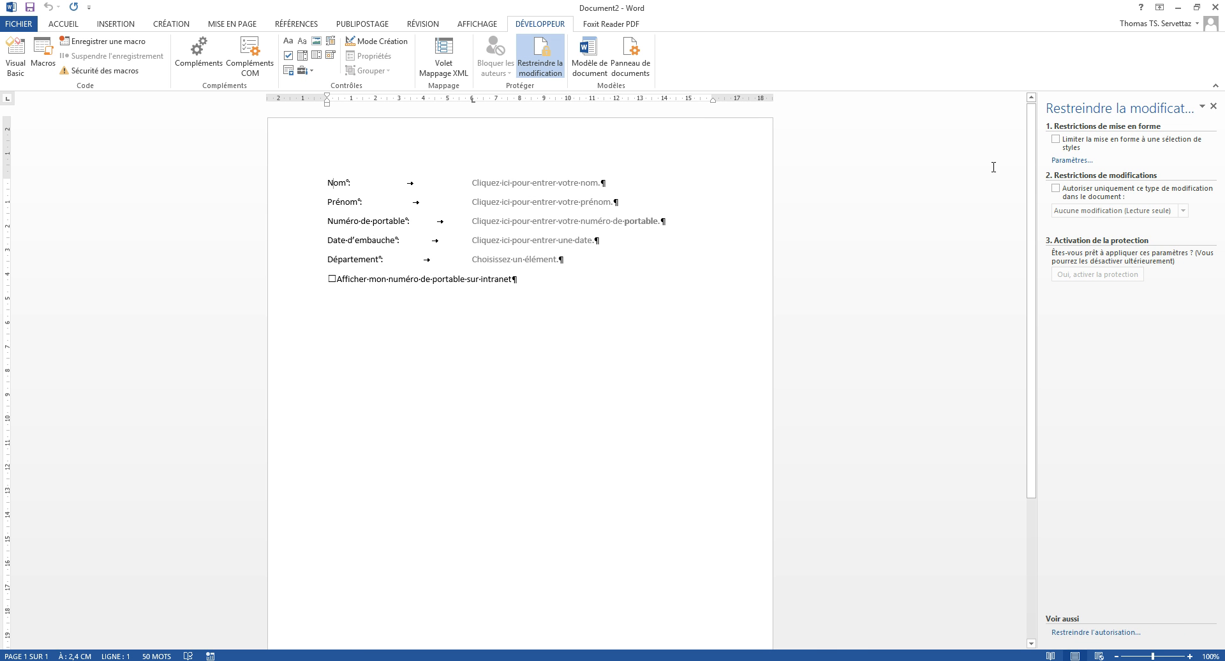
{"action": "left_click", "coordinate": [1057, 189]}
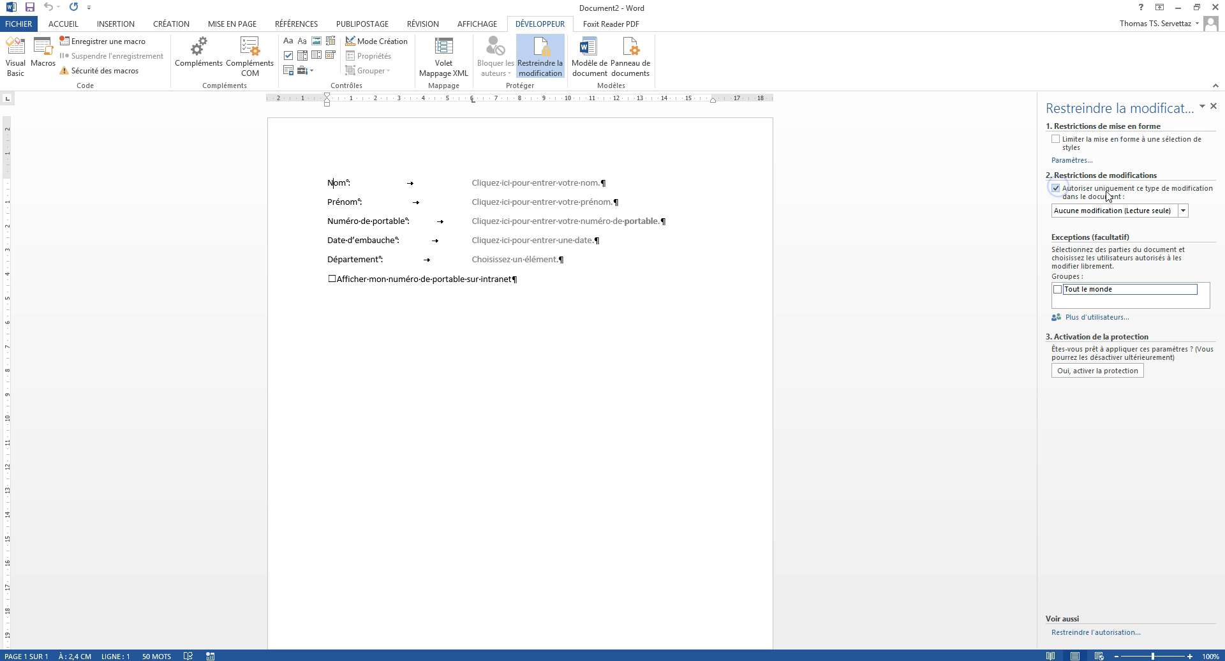
{"action": "left_click", "coordinate": [1183, 211]}
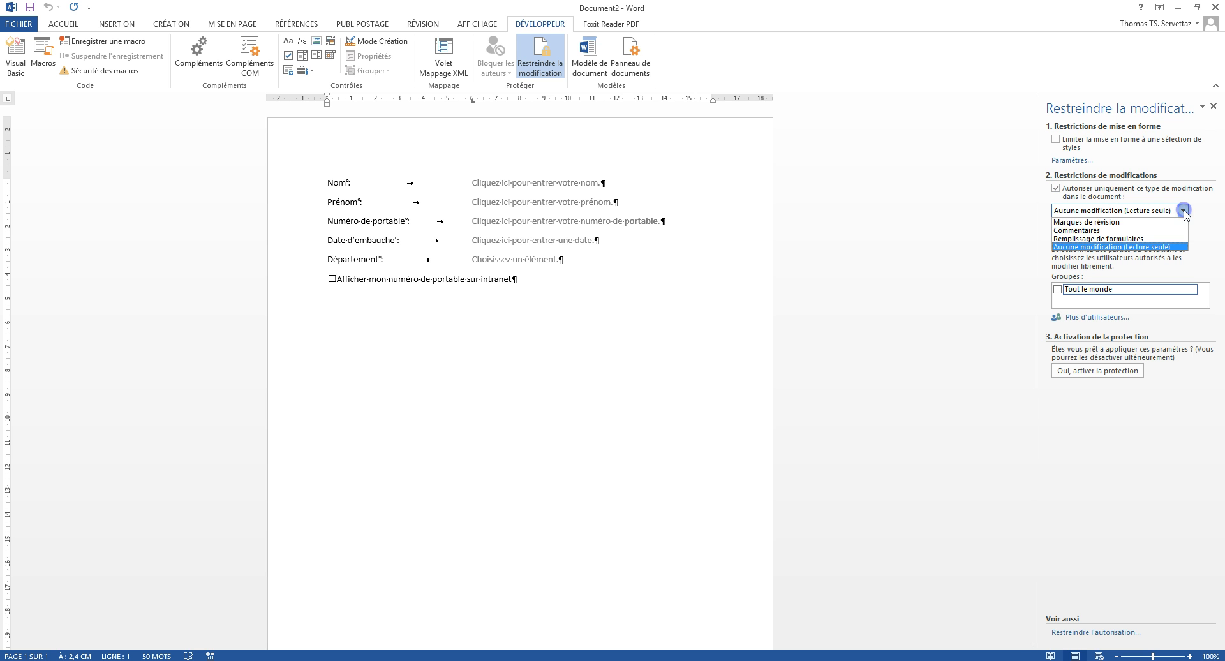
{"action": "left_click", "coordinate": [1096, 240]}
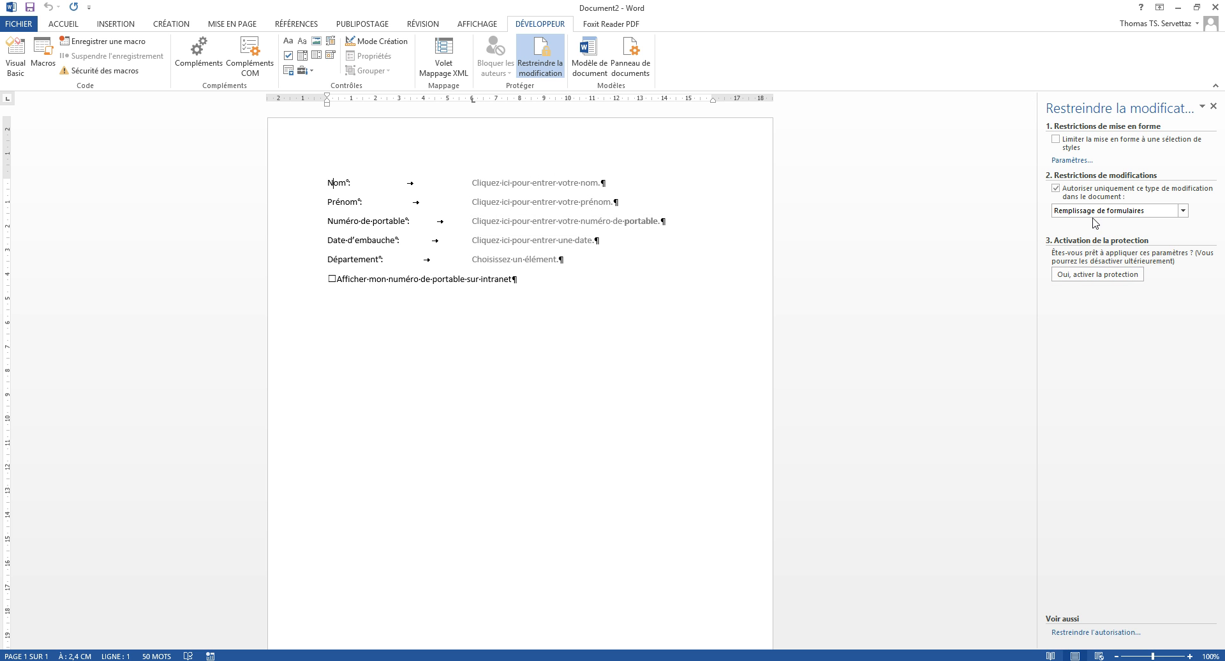
Step: Enforce the form-filling-only protection, confirming it with a password
{"action": "left_click", "coordinate": [1087, 282]}
{"action": "left_click_drag", "start_coordinate": [633, 253], "coordinate": [913, 157]}
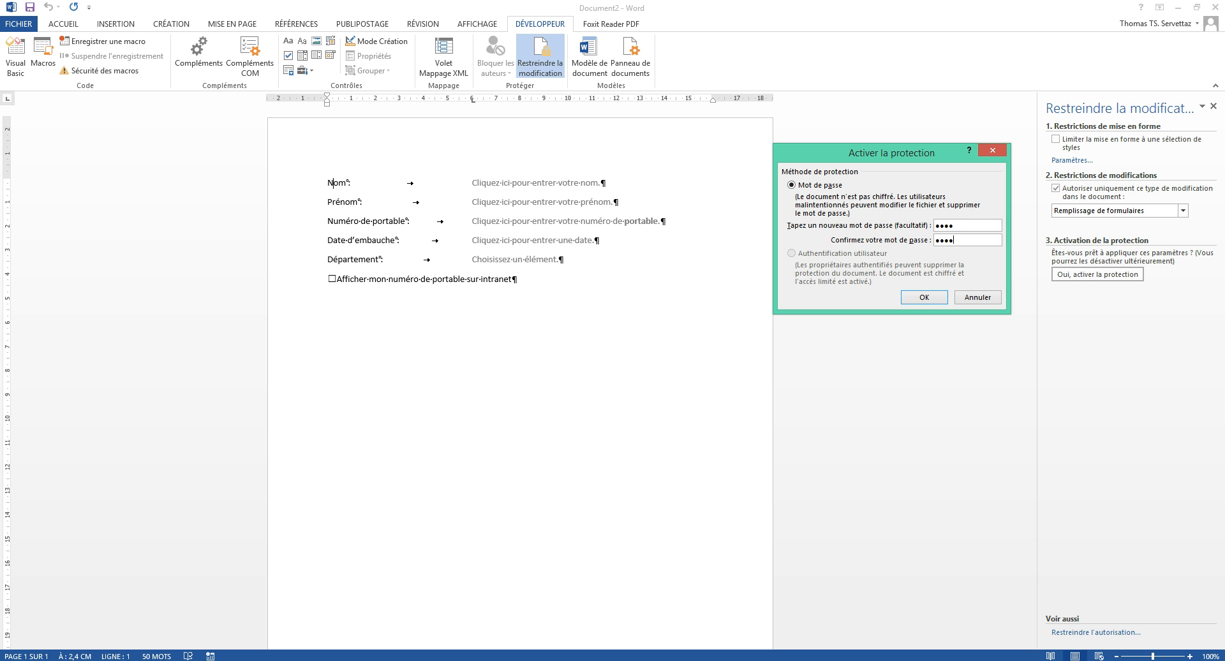
{"action": "left_click", "coordinate": [943, 296]}
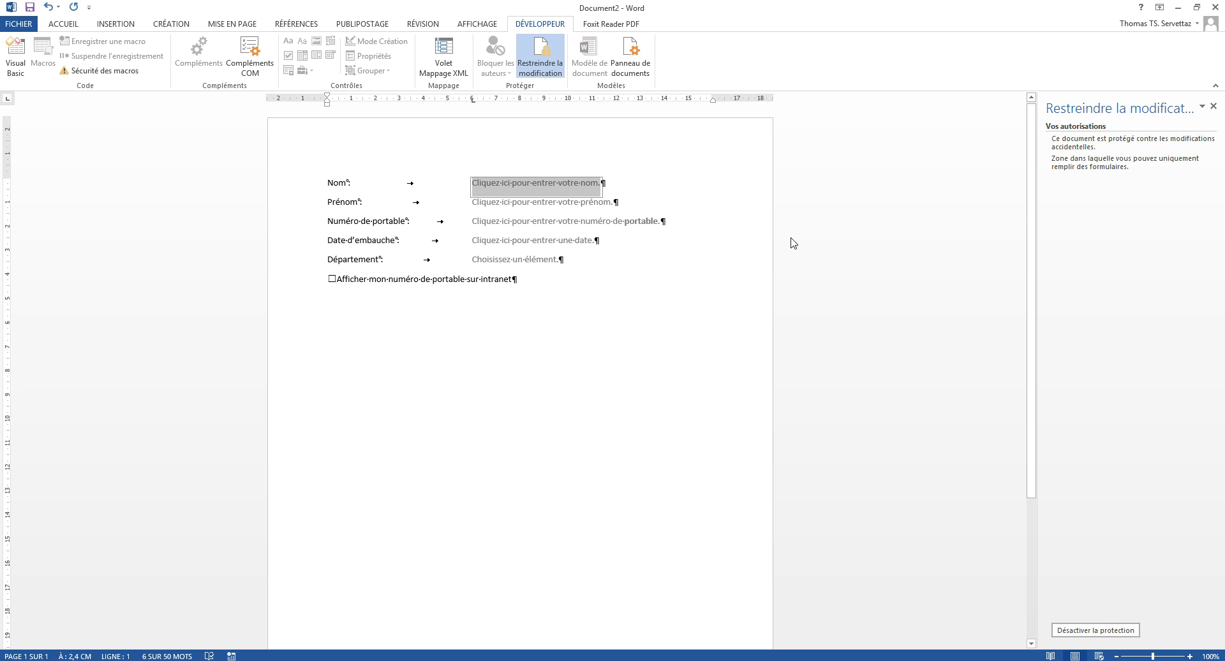
Step: Save the protected document on the Bureau as formulaire2.docx
{"action": "left_click", "coordinate": [25, 24]}
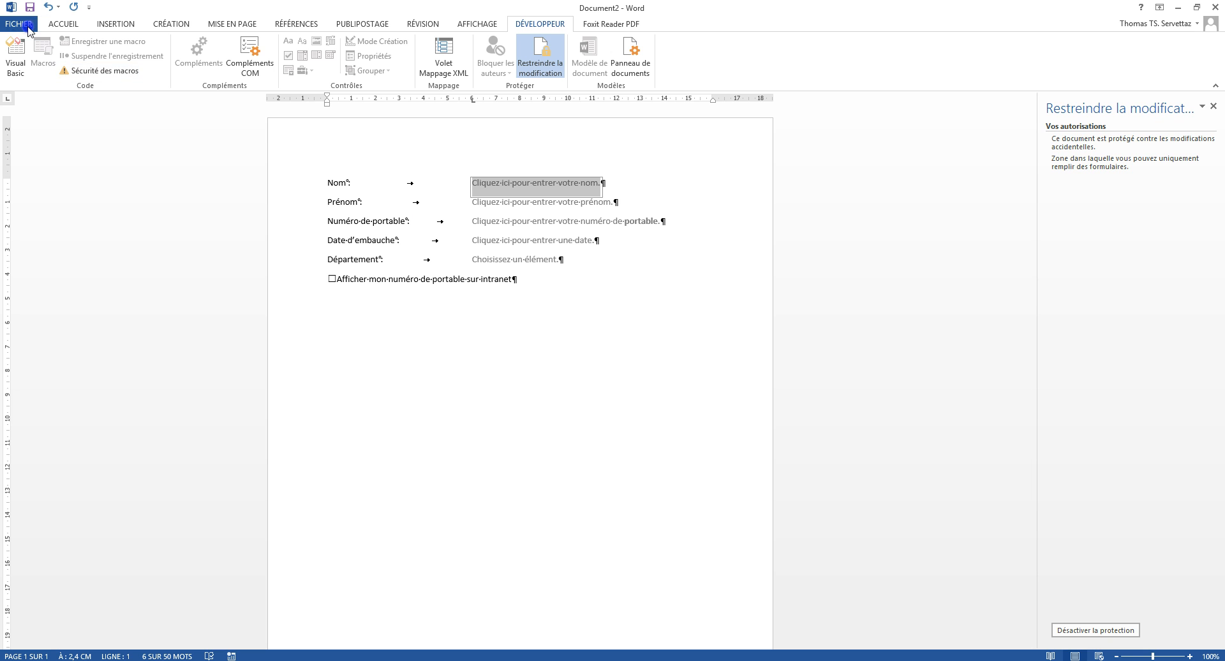
{"action": "left_click", "coordinate": [48, 151]}
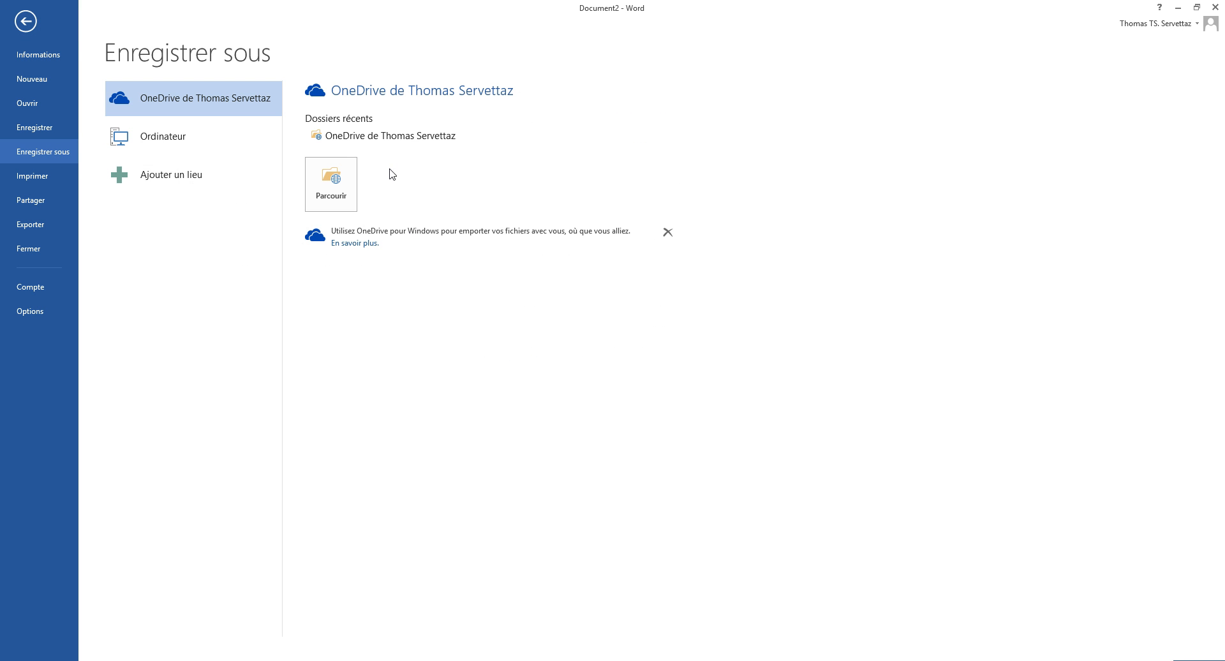
{"action": "left_click", "coordinate": [155, 141]}
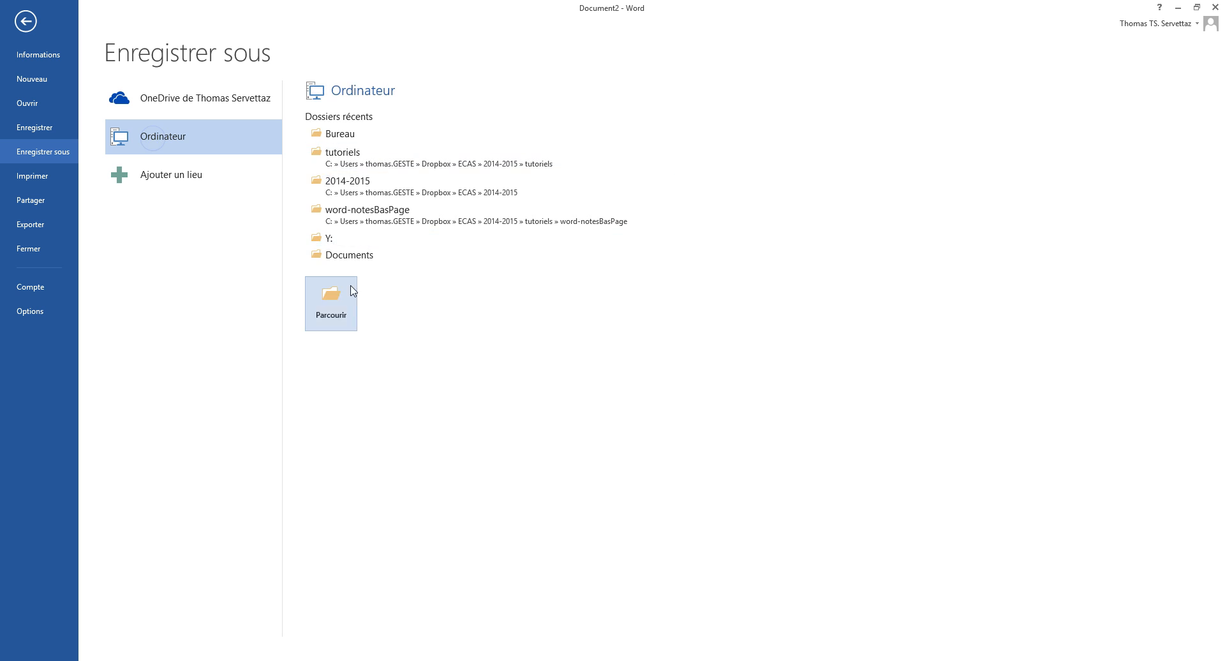
{"action": "left_click", "coordinate": [342, 134]}
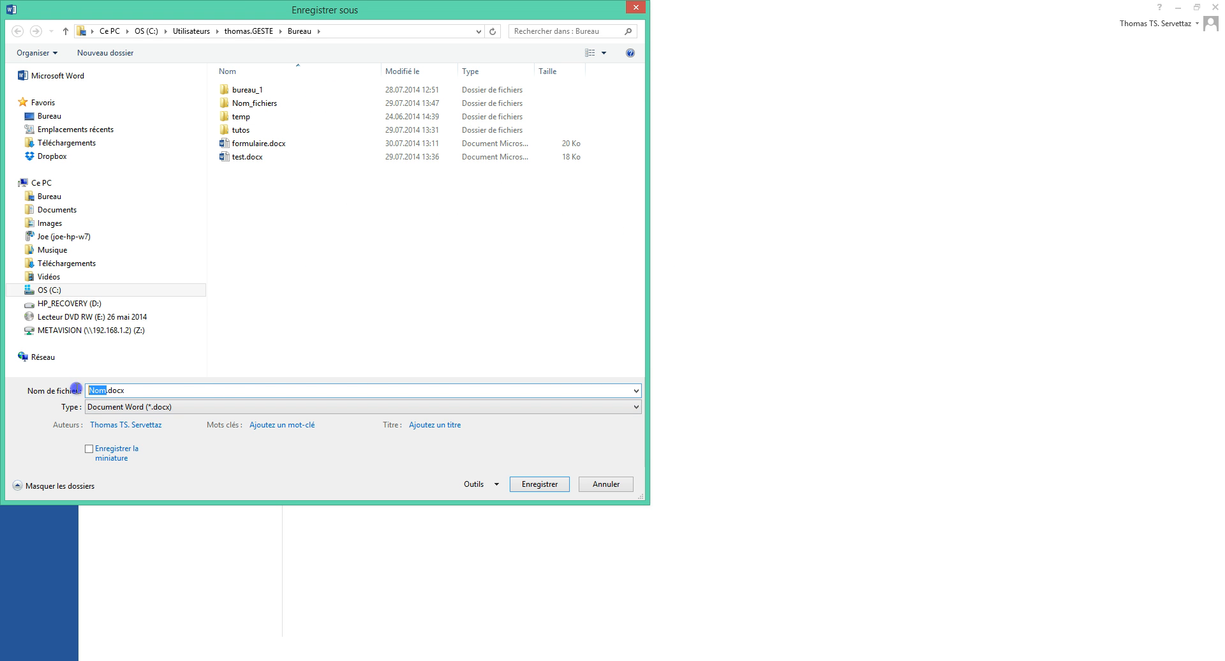
{"action": "type", "text": "formulaire2"}
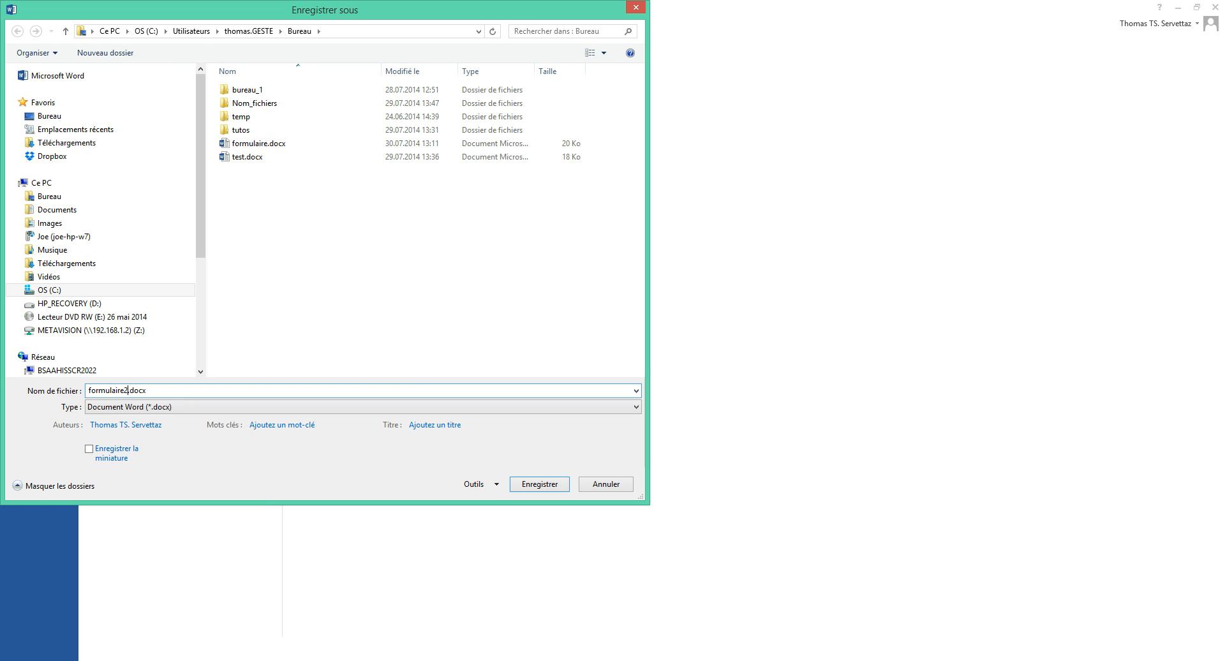
{"action": "left_click", "coordinate": [540, 484]}
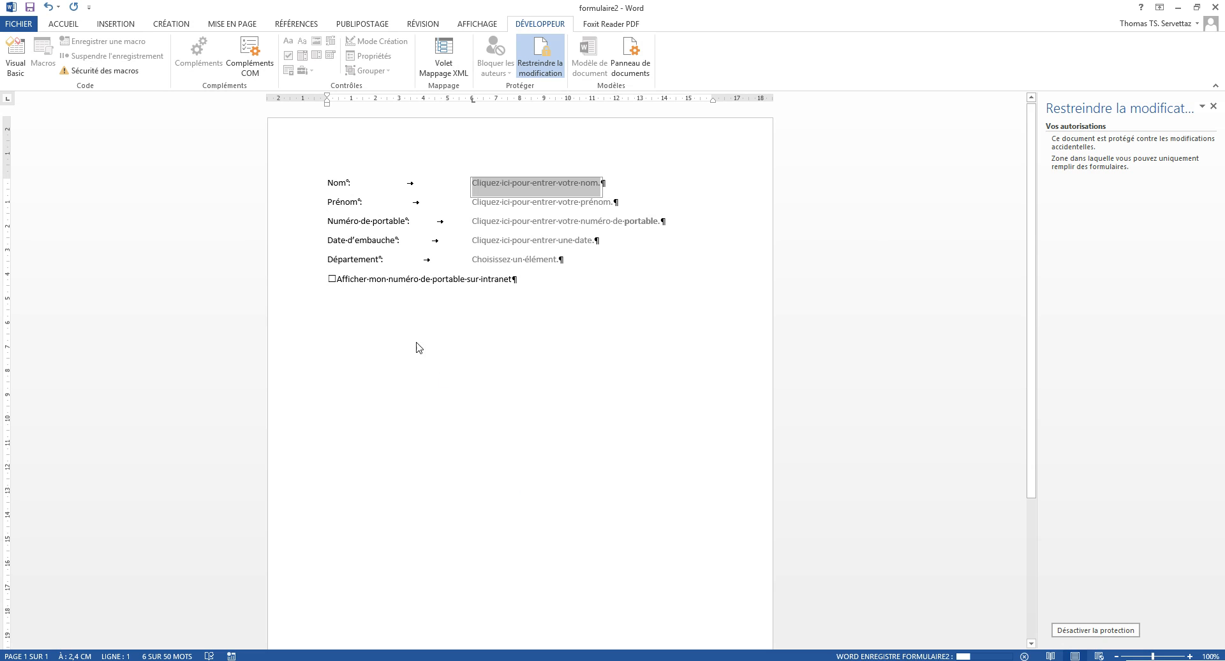
Step: Clear the placeholder text from the Nom and Prénom fields
{"action": "left_click", "coordinate": [352, 231]}
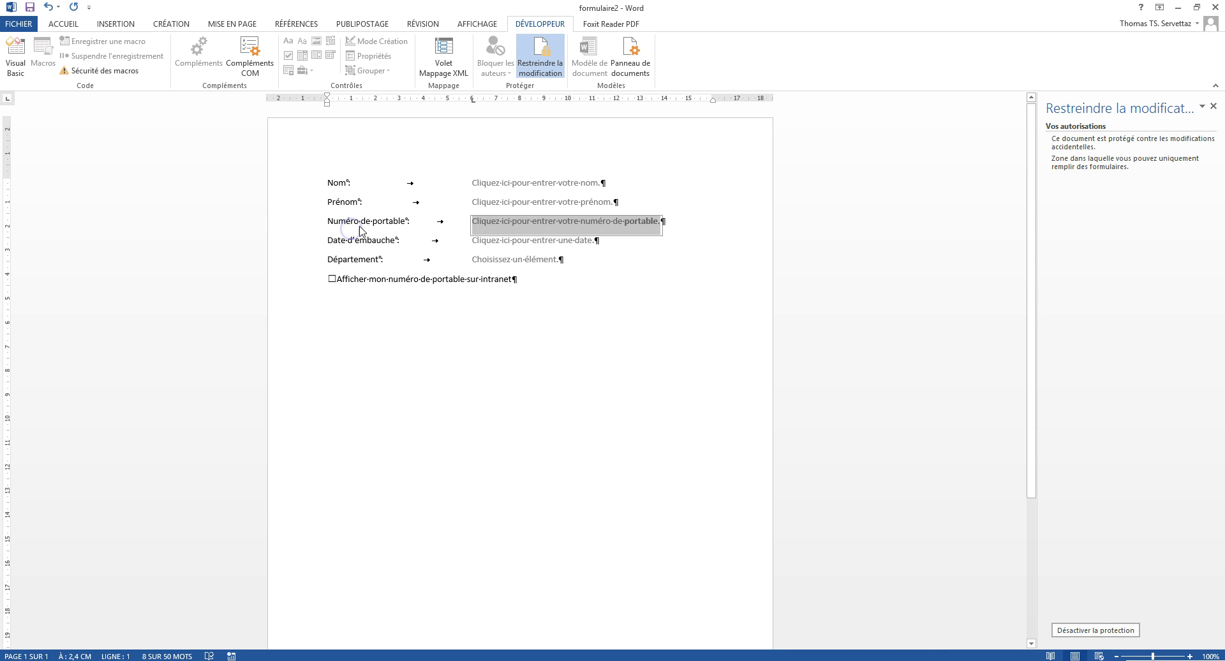
{"action": "left_click", "coordinate": [364, 183]}
{"action": "left_click", "coordinate": [368, 188]}
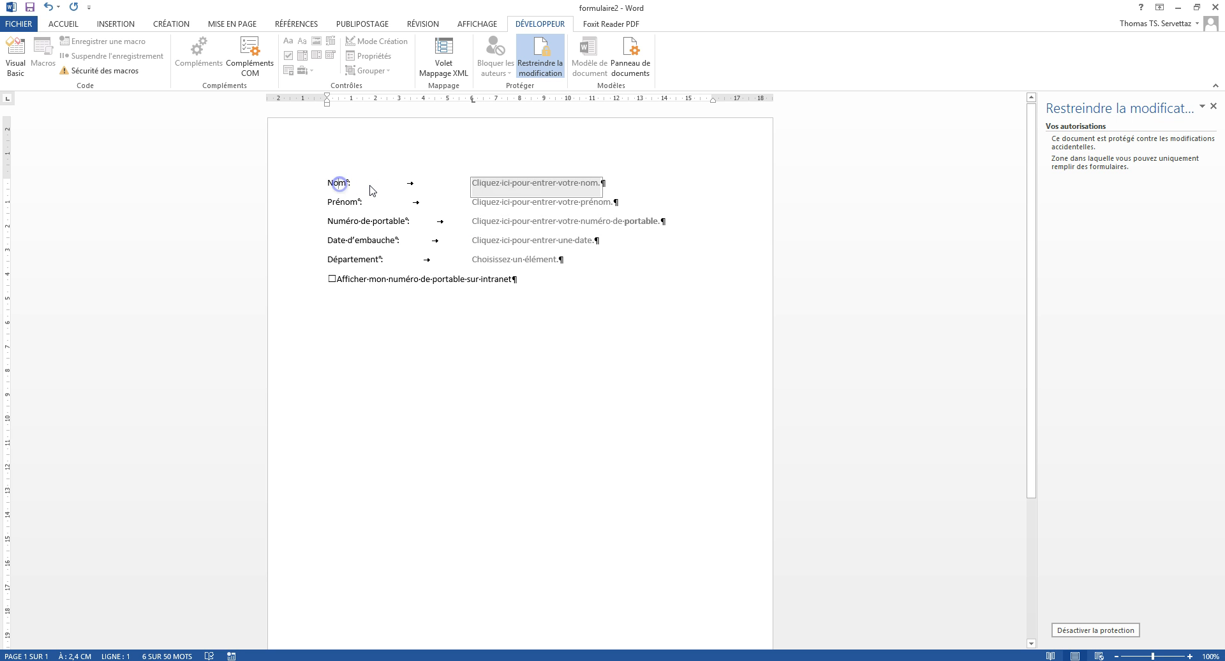
{"action": "key", "text": "Delete"}
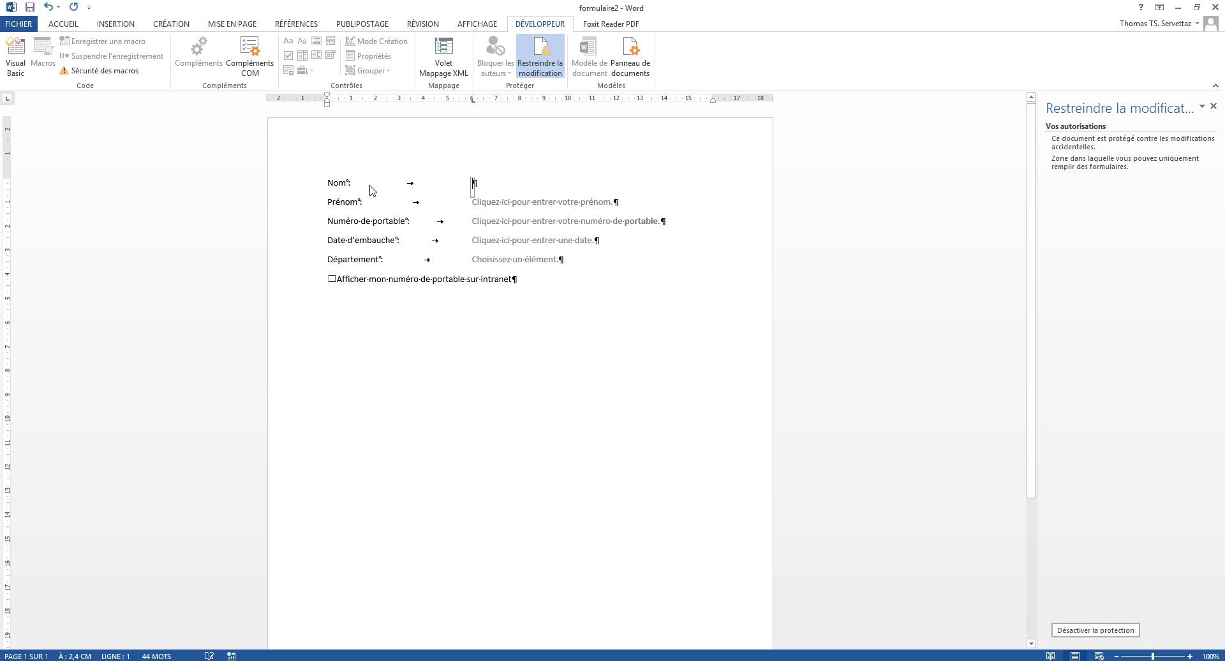
{"action": "left_click", "coordinate": [348, 204]}
{"action": "key", "text": "Delete"}
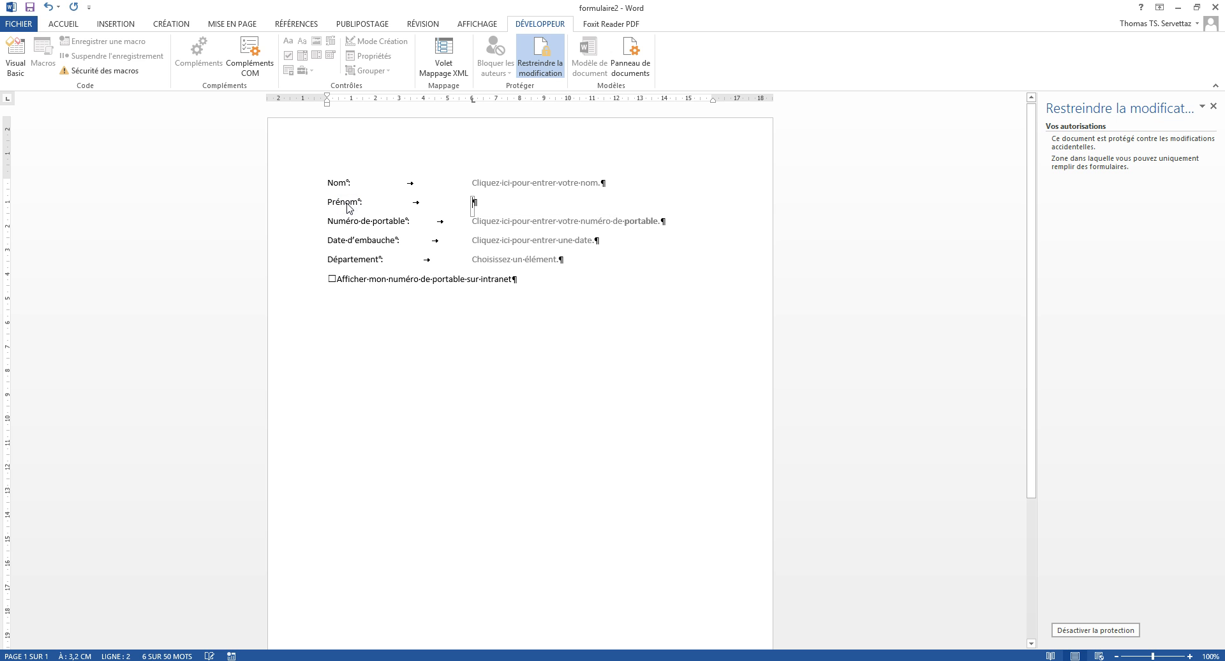
{"action": "left_click", "coordinate": [397, 246]}
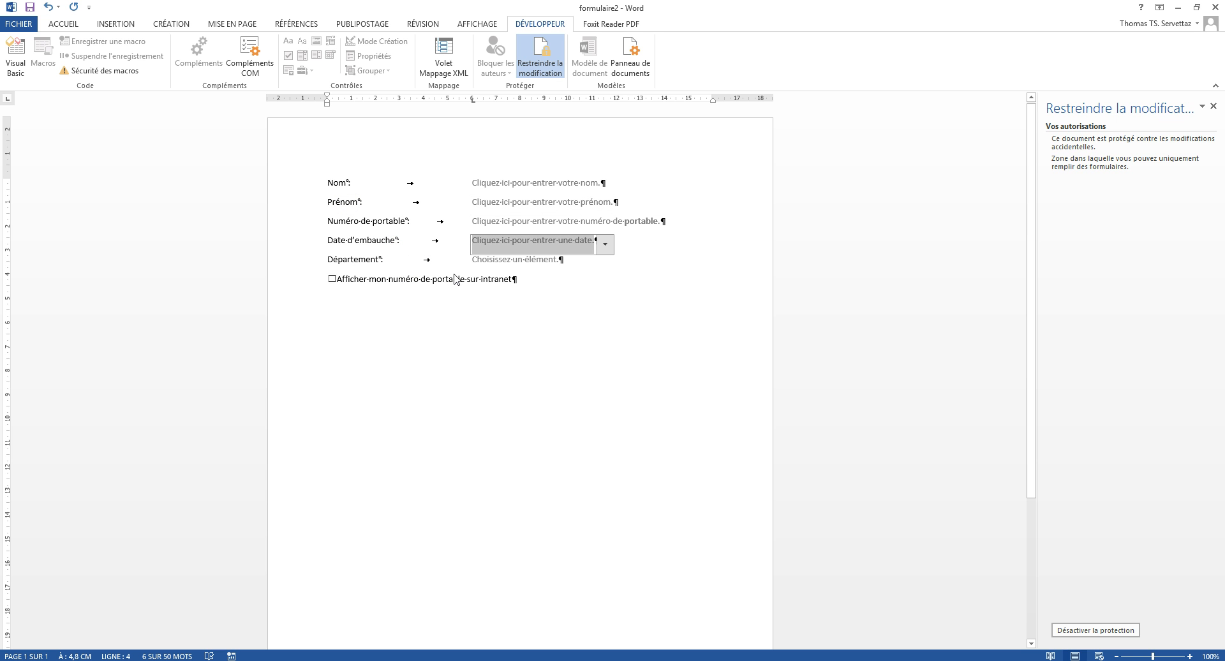
{"action": "left_click", "coordinate": [543, 181]}
{"action": "type", "text": "asdf"}
{"action": "left_click", "coordinate": [549, 201]}
{"action": "type", "text": "asdf"}
{"action": "left_click", "coordinate": [544, 223]}
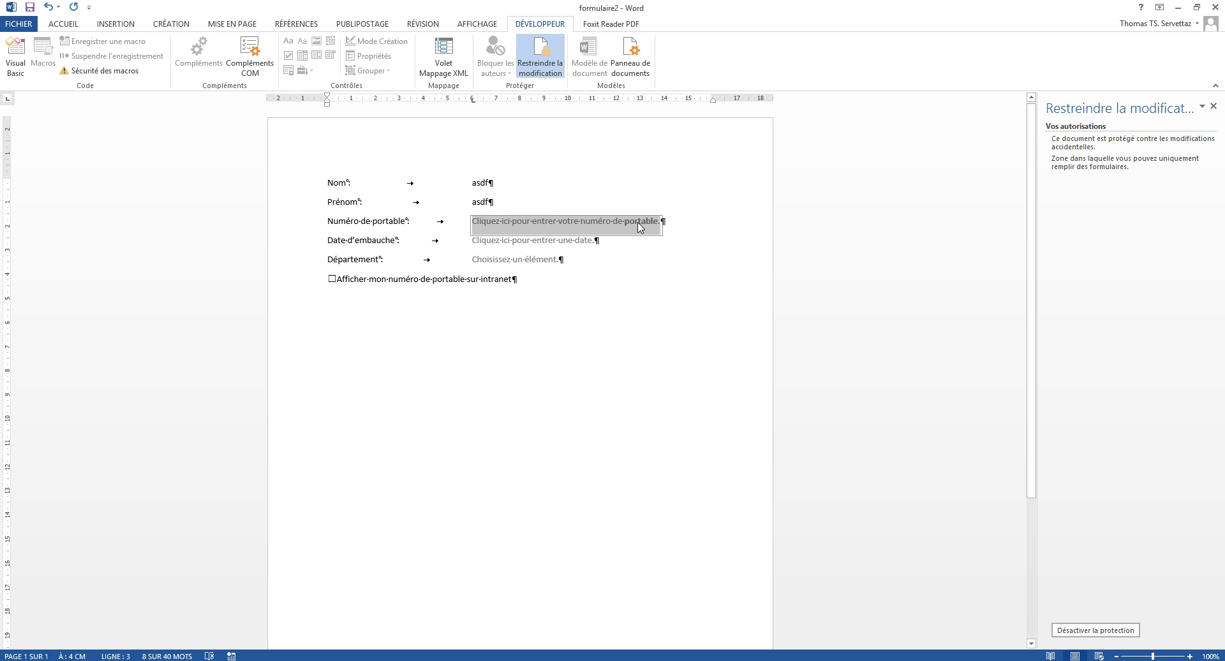
{"action": "type", "text": "as"}
{"action": "key", "text": "BackSpace"}
{"action": "type", "text": "078456456456"}
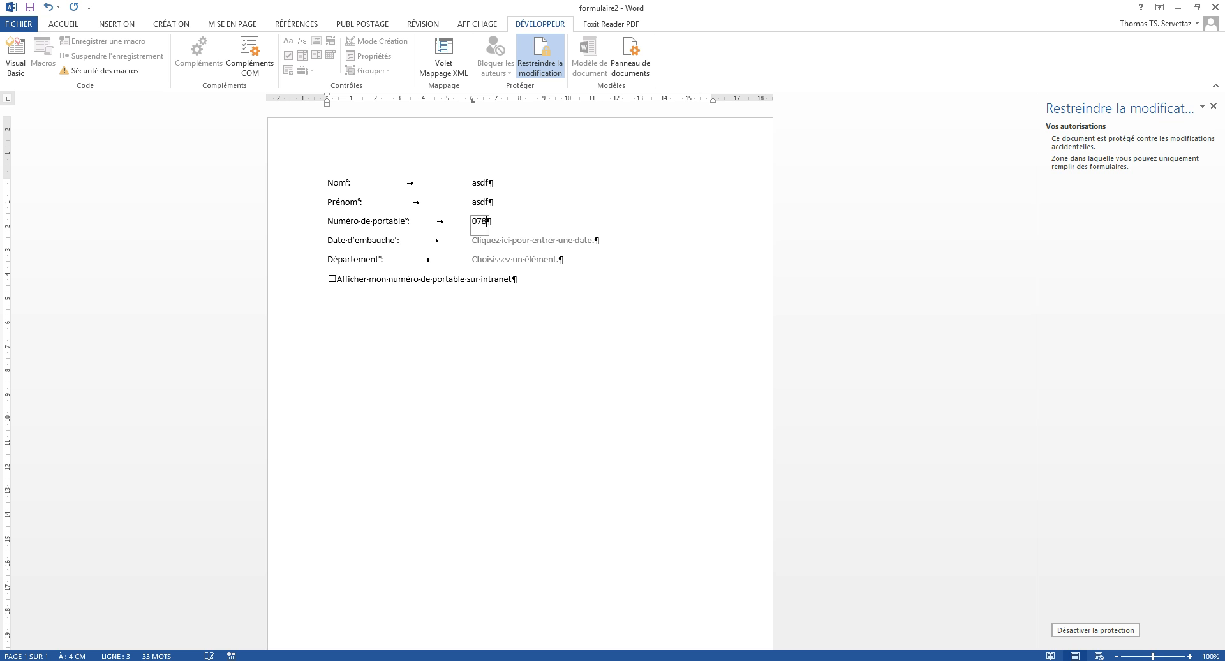
Step: Set Département to Comptabilité, hire date to 16.07.2014, and tick the intranet box
{"action": "left_click", "coordinate": [593, 240]}
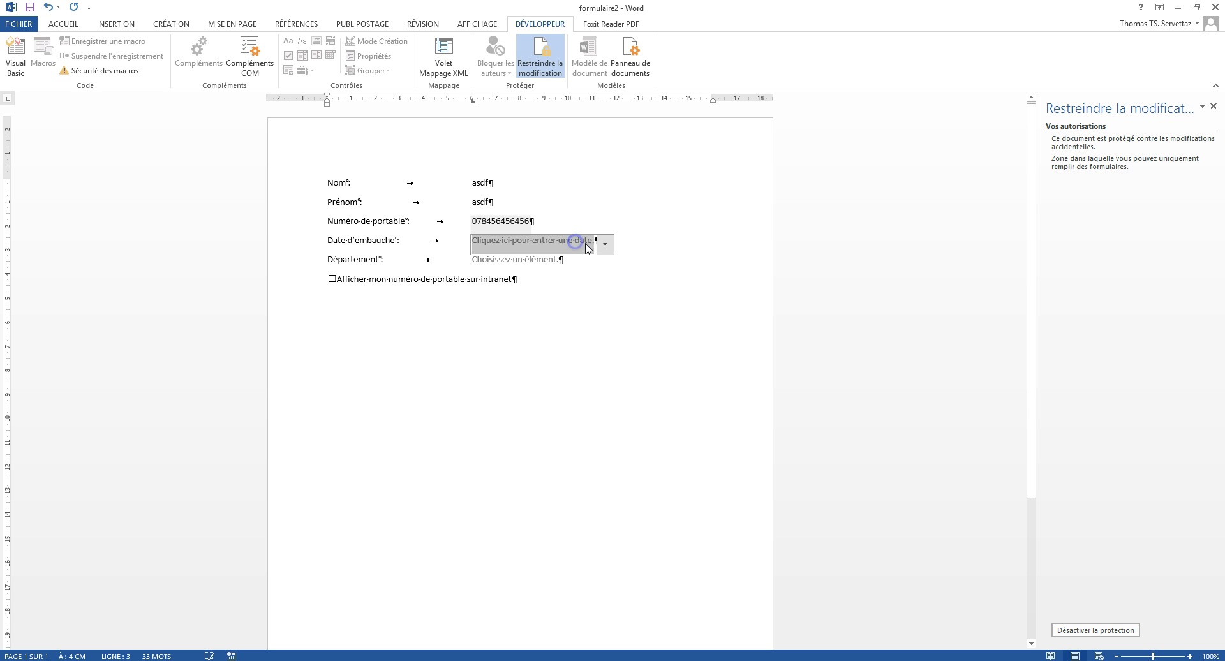
{"action": "left_click", "coordinate": [605, 244]}
{"action": "left_click", "coordinate": [692, 261]}
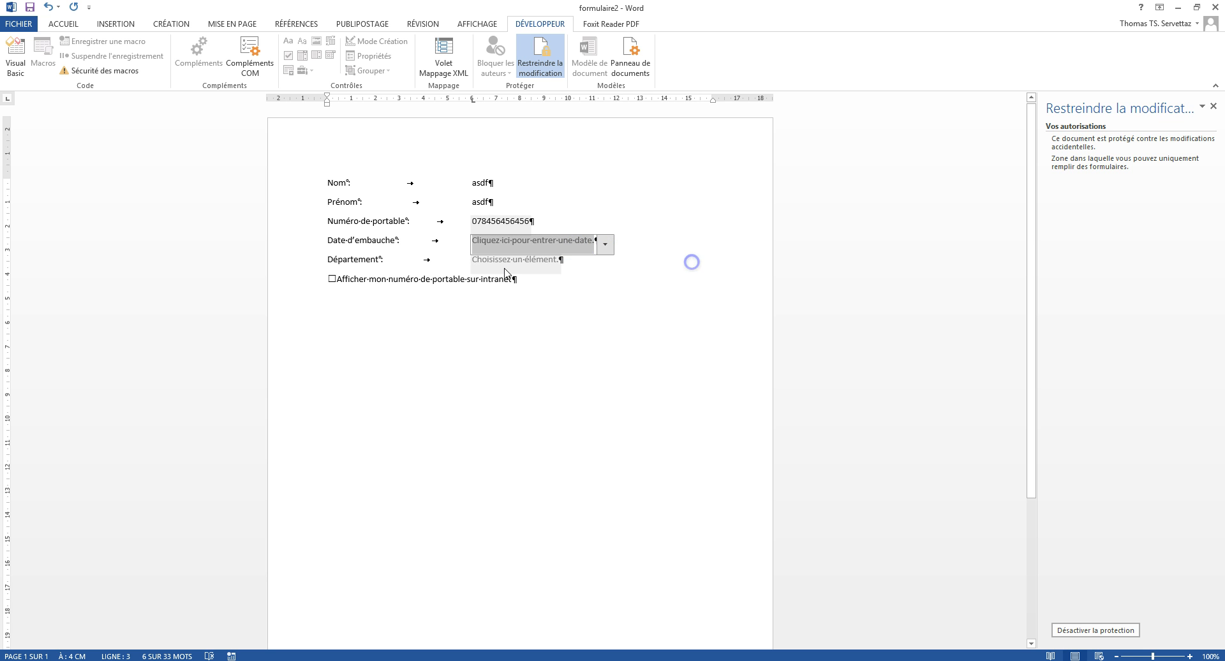
{"action": "left_click", "coordinate": [564, 264]}
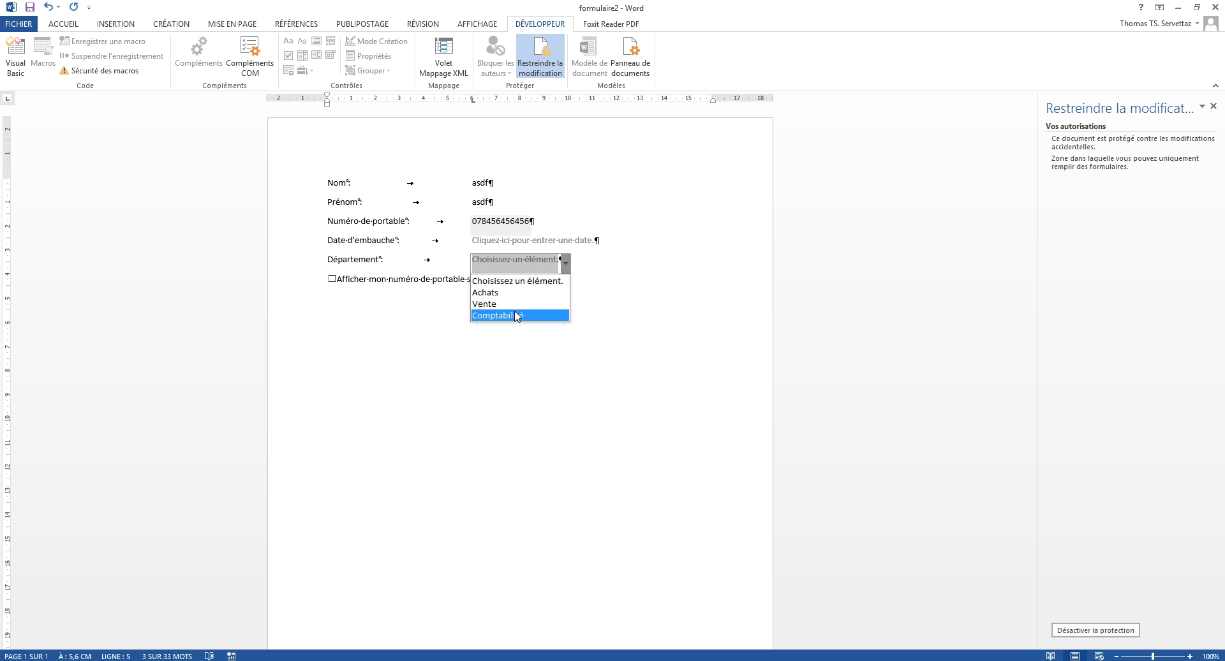
{"action": "left_click", "coordinate": [515, 318]}
{"action": "left_click", "coordinate": [591, 240]}
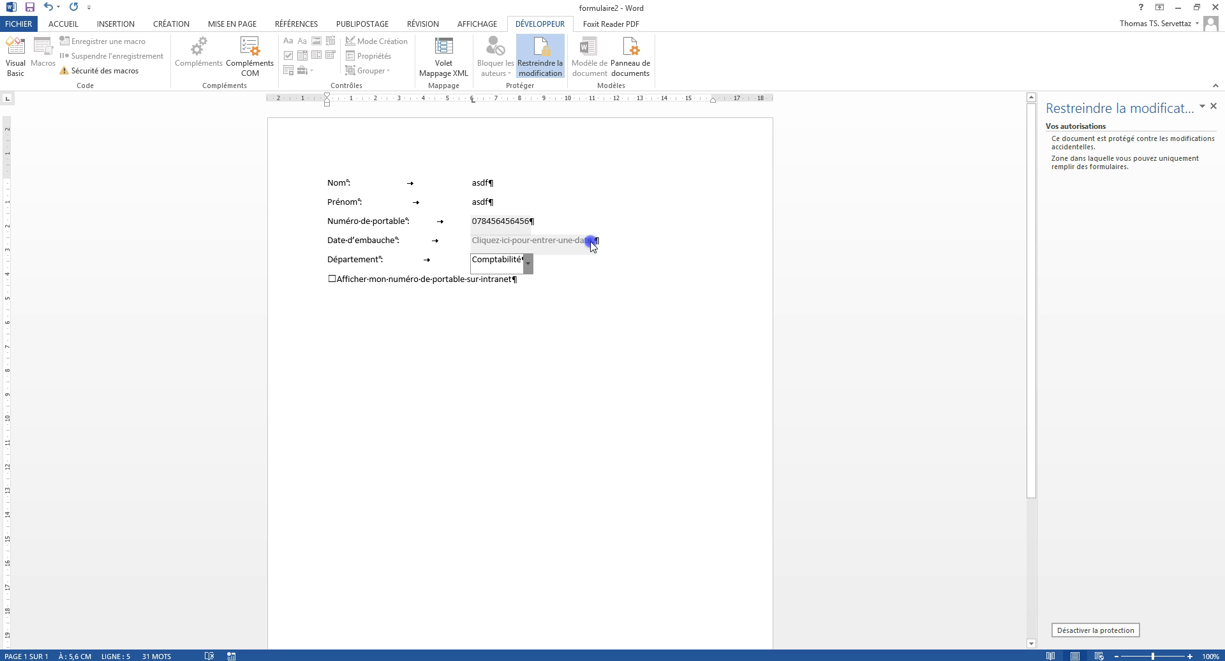
{"action": "left_click", "coordinate": [606, 244]}
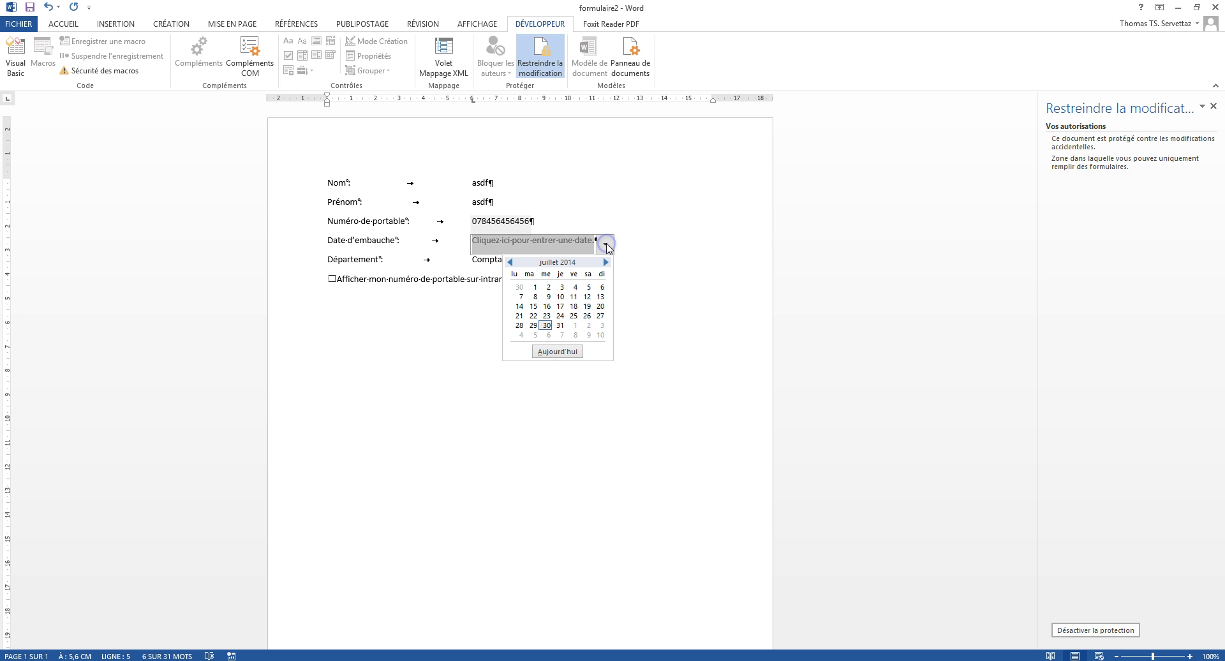
{"action": "left_click", "coordinate": [547, 307]}
{"action": "left_click", "coordinate": [332, 279]}
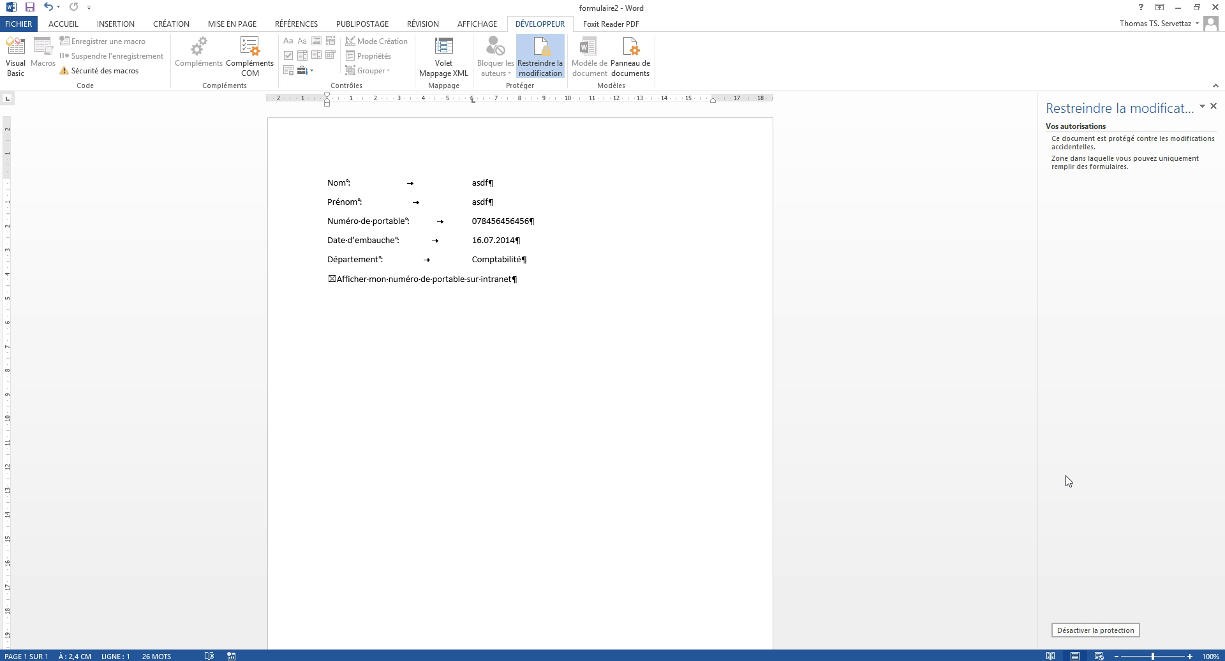
Step: Stop the document protection with the password and add empty lines at the top
{"action": "left_click", "coordinate": [1214, 108]}
{"action": "left_click", "coordinate": [548, 66]}
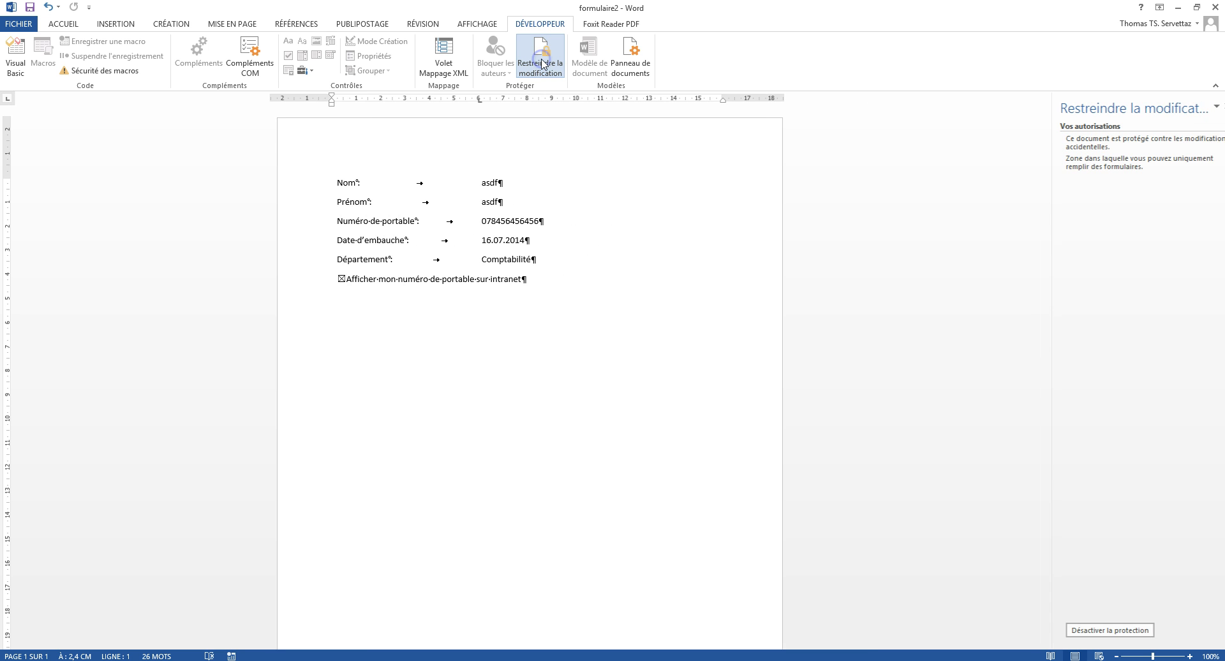
{"action": "left_click", "coordinate": [1102, 632]}
{"action": "left_click", "coordinate": [632, 328]}
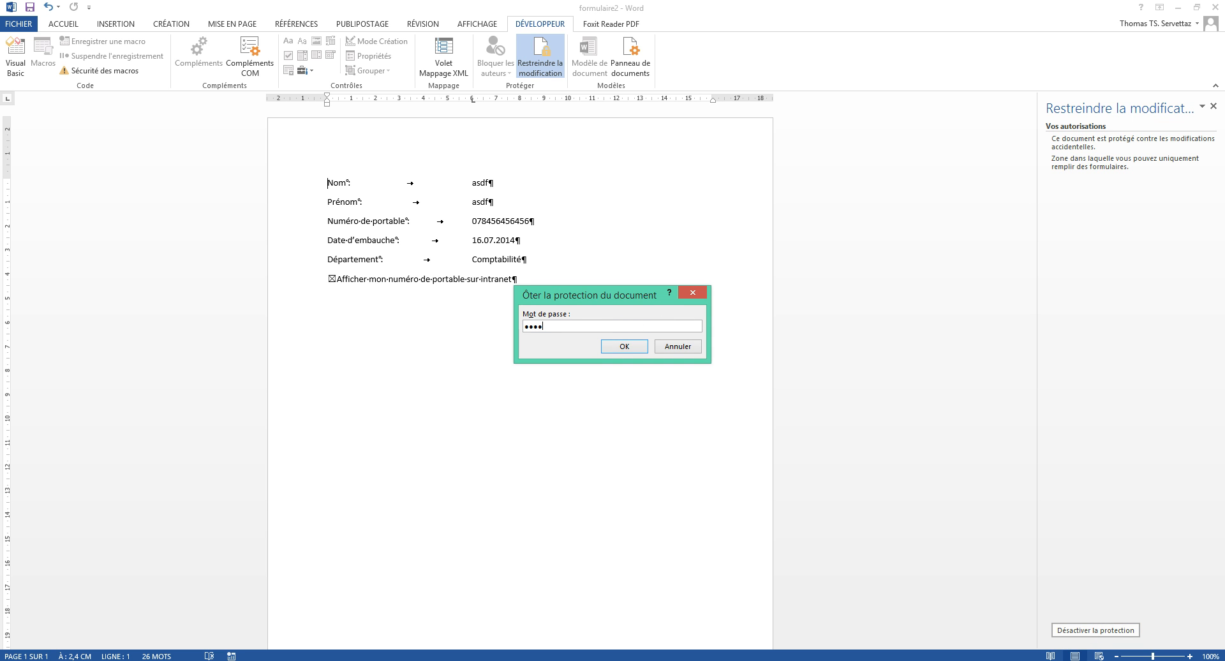
{"action": "left_click", "coordinate": [630, 347]}
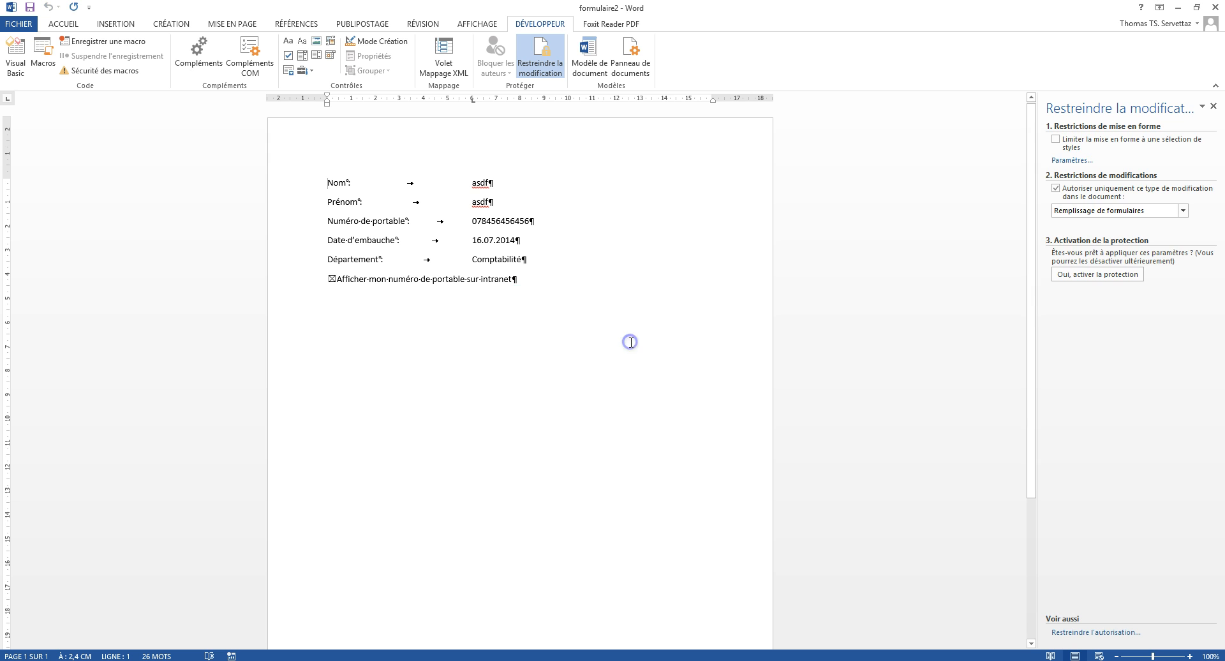
{"action": "key", "text": "Return"}
{"action": "key", "text": "Return"}
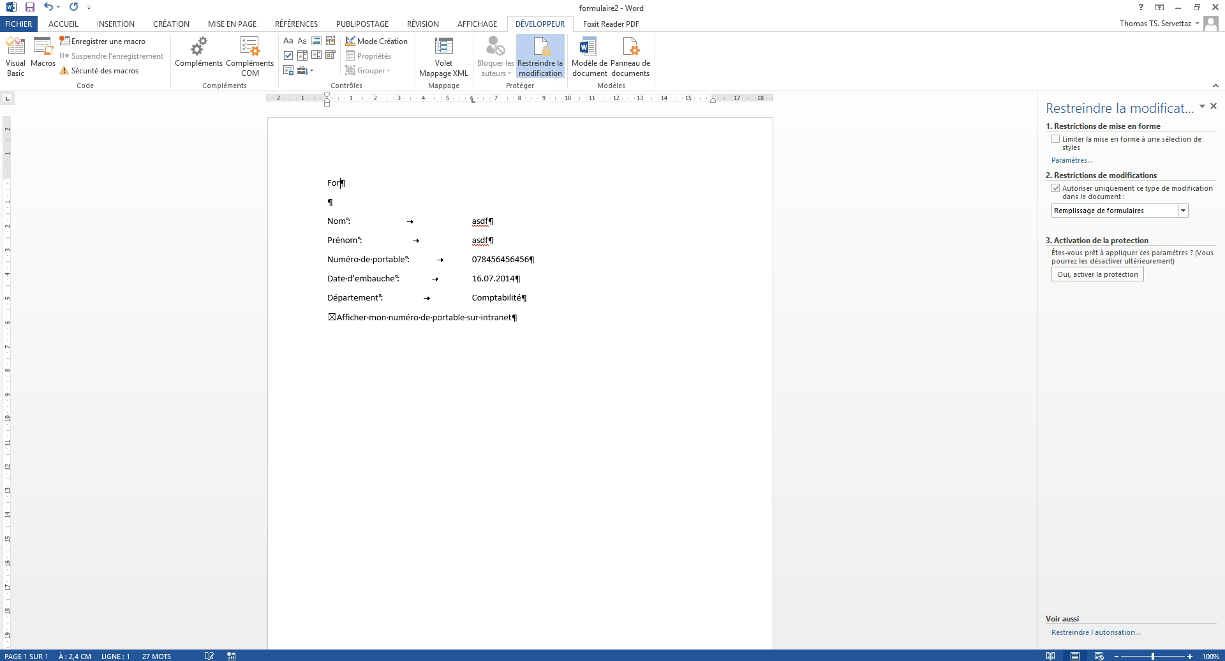
Step: Format the 'Formulaire' line with the Titre 1 style and hide formatting marks
{"action": "left_click", "coordinate": [287, 185]}
{"action": "left_click", "coordinate": [74, 26]}
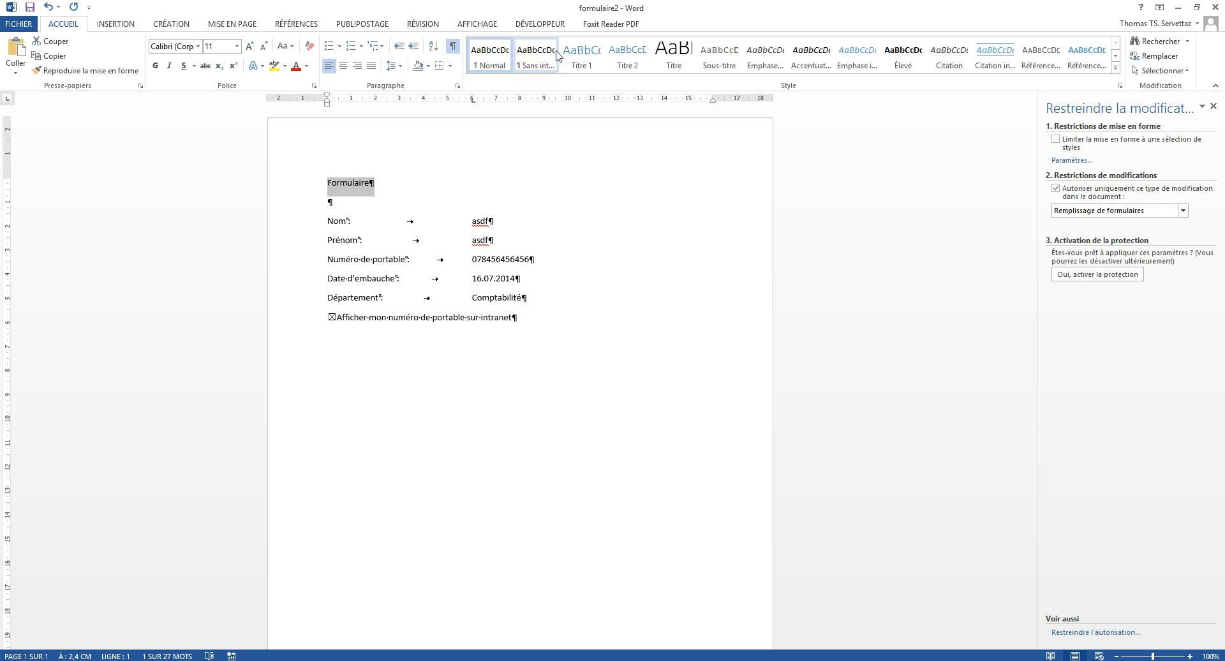
{"action": "left_click", "coordinate": [582, 54]}
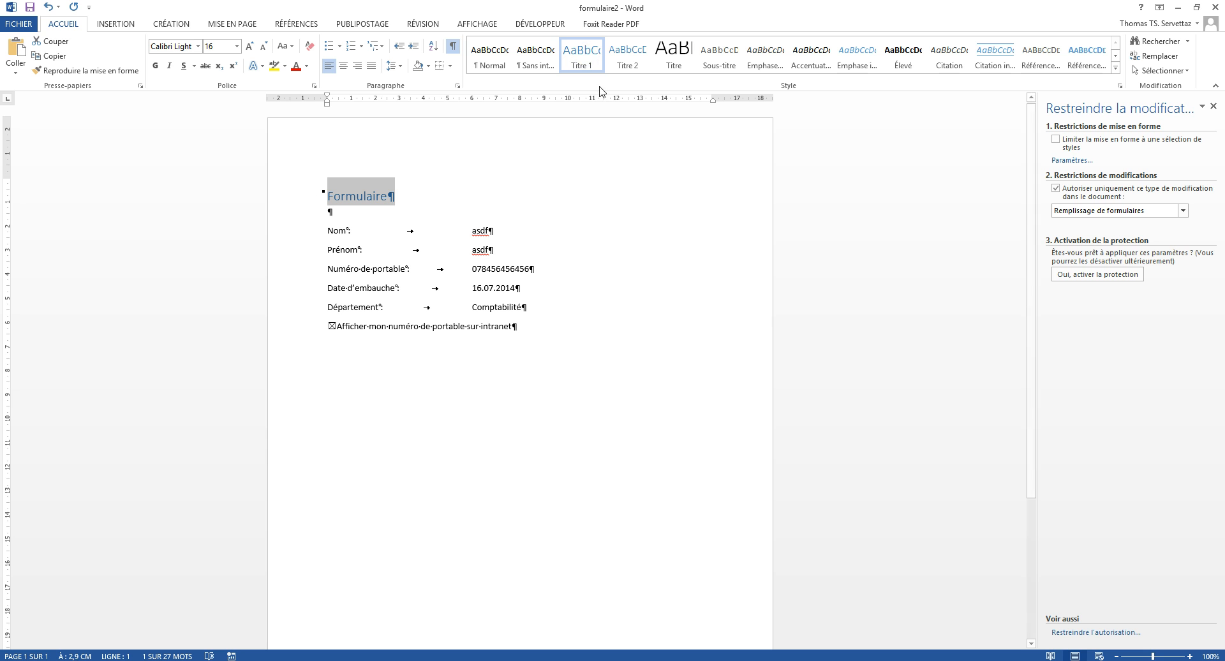
{"action": "left_click", "coordinate": [591, 247]}
{"action": "left_click", "coordinate": [363, 215]}
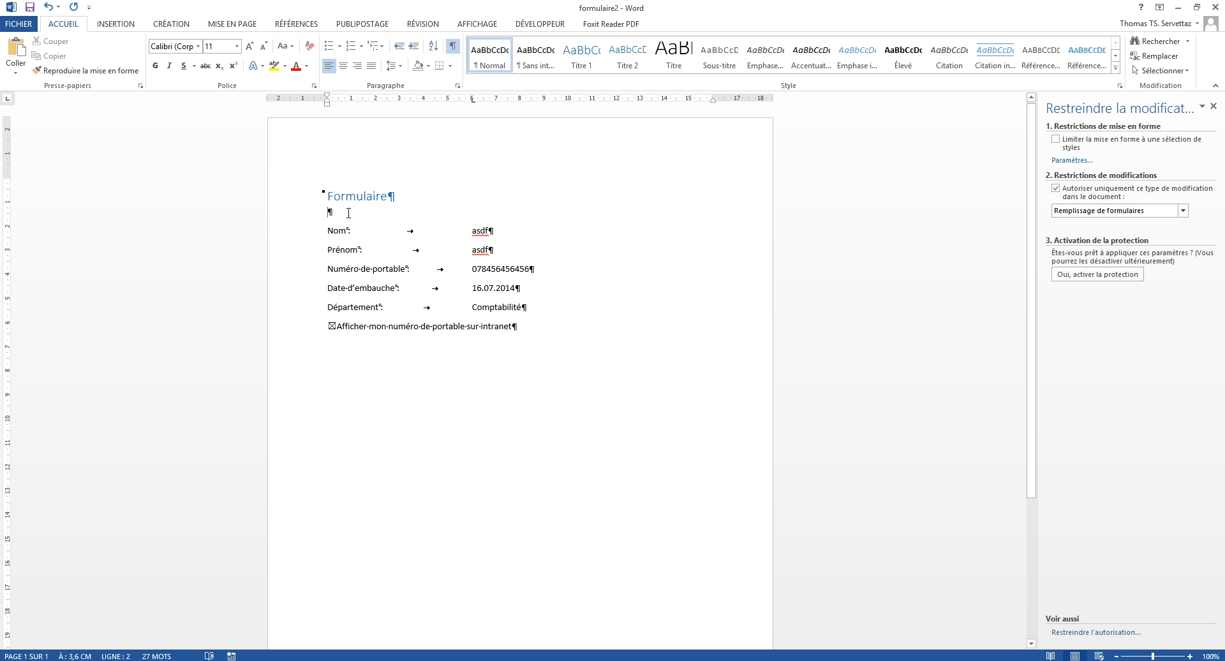
{"action": "left_click", "coordinate": [452, 46]}
{"action": "left_click", "coordinate": [540, 25]}
Step: Re-enforce form-filling-only protection, entering and confirming the protection password
{"action": "left_click", "coordinate": [548, 62]}
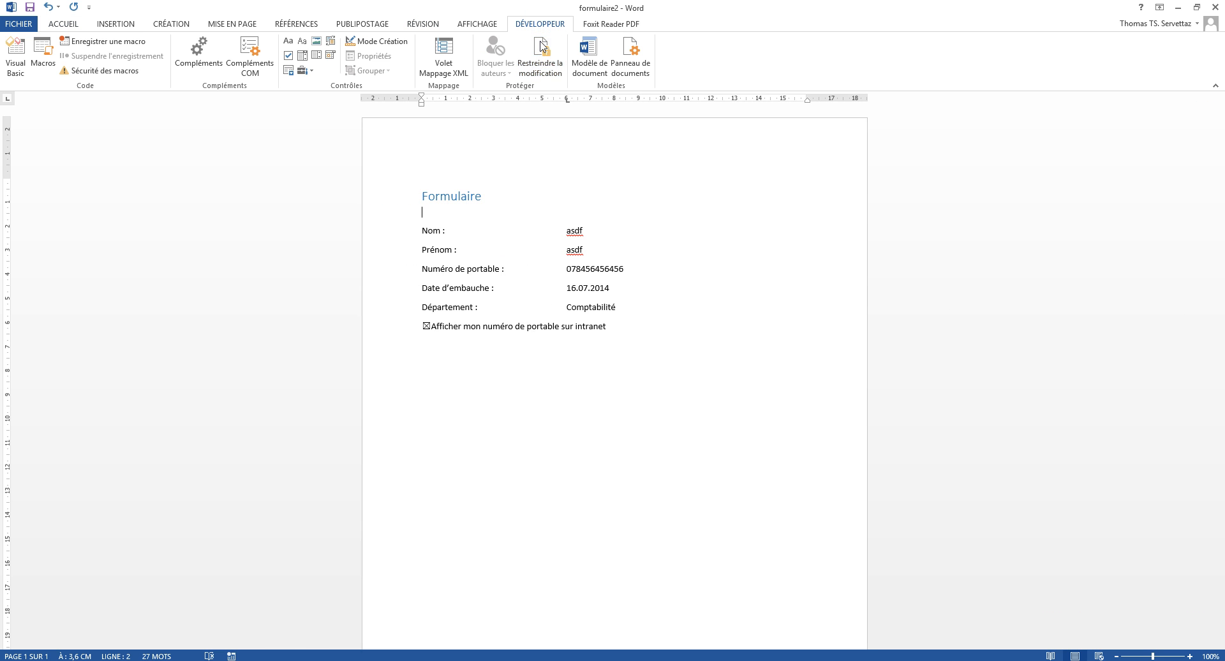
{"action": "left_click", "coordinate": [547, 62]}
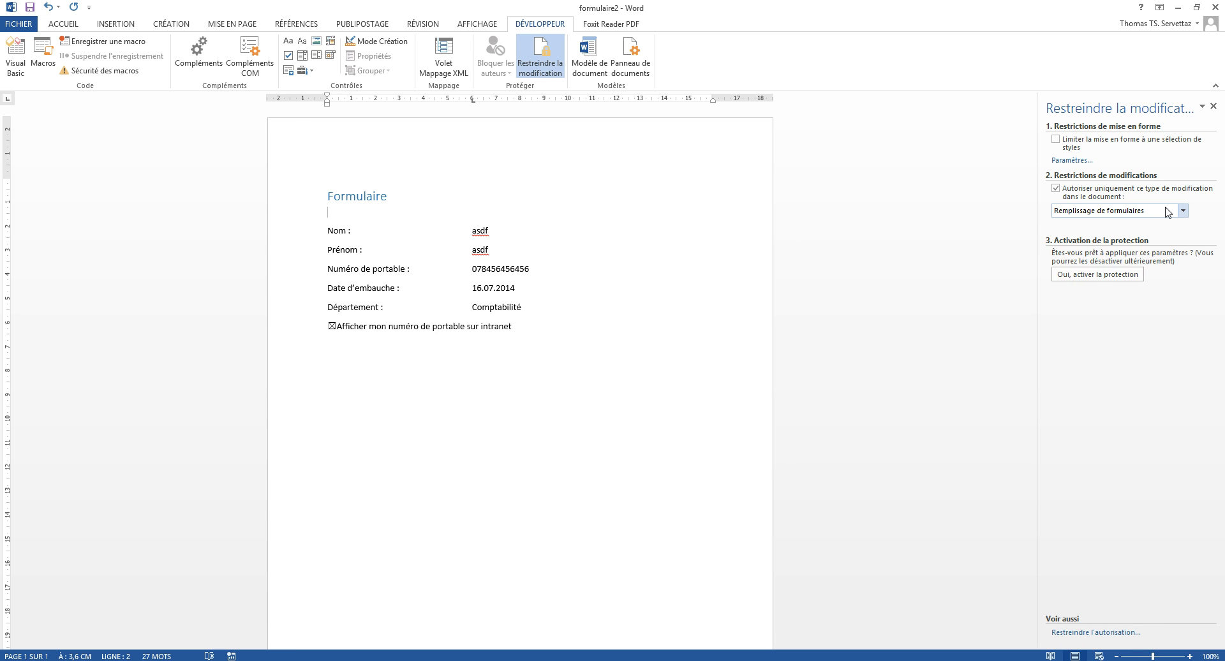
{"action": "left_click", "coordinate": [1105, 281]}
{"action": "type", "text": "asd"}
{"action": "key", "text": "Tab"}
{"action": "type", "text": "asd"}
{"action": "left_click", "coordinate": [933, 300]}
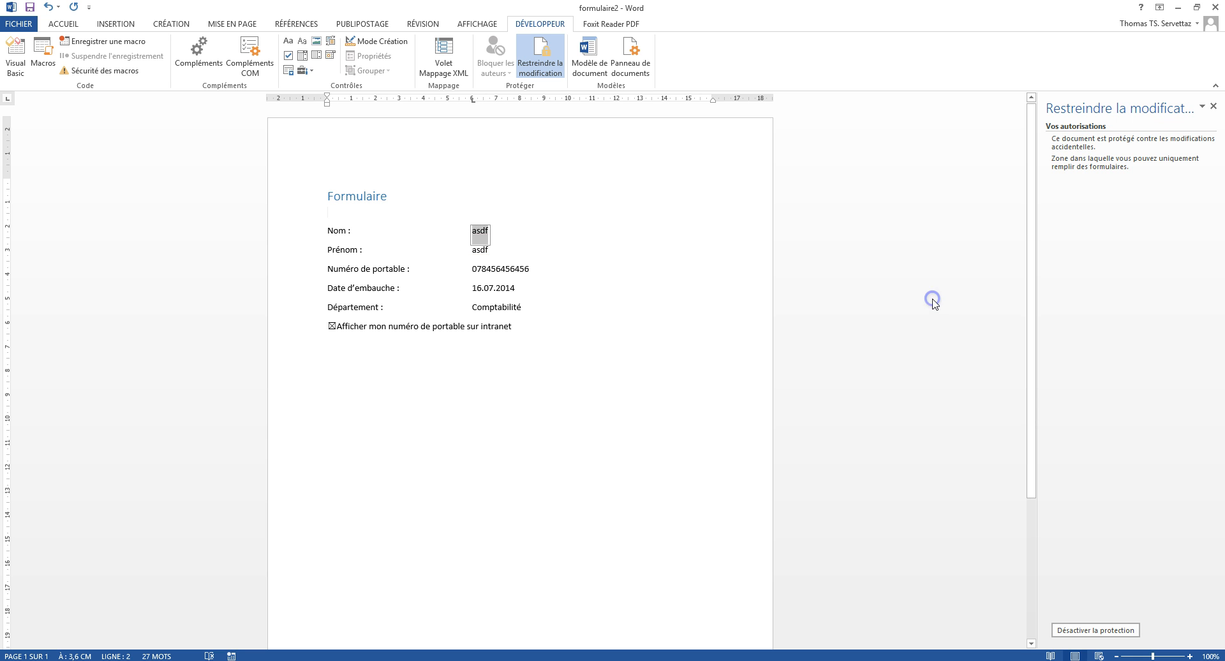